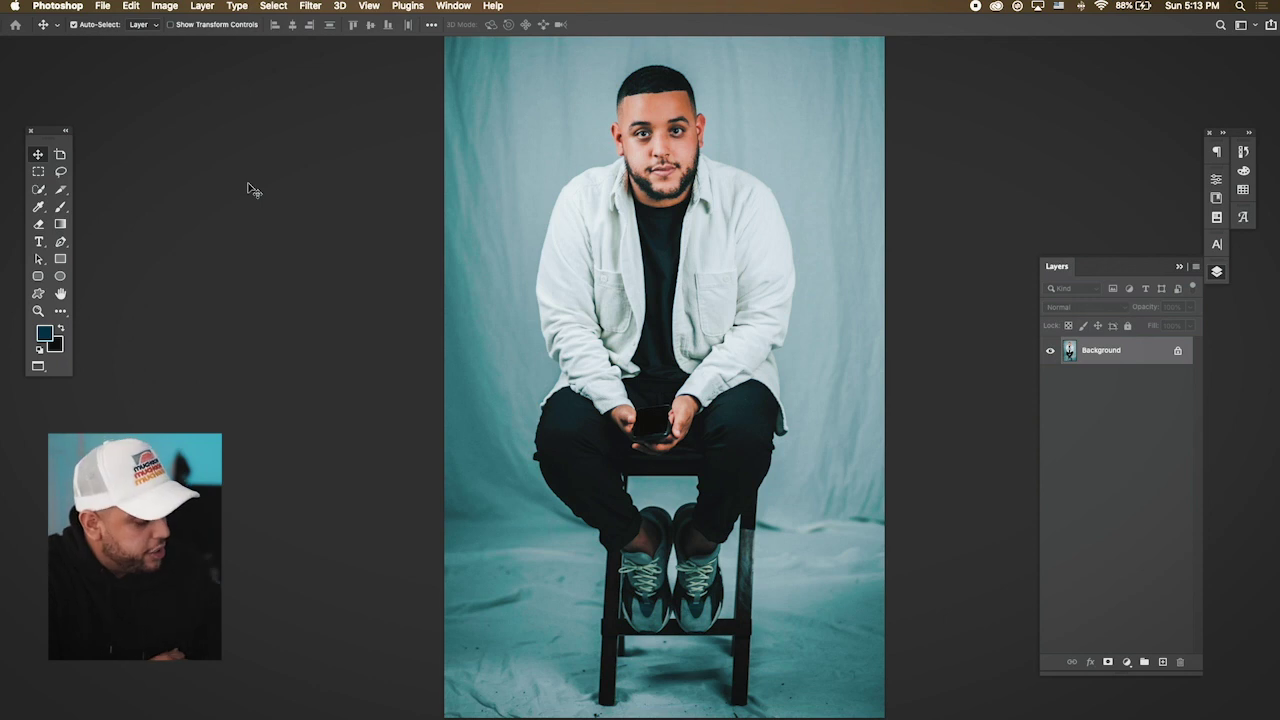
Step: Paint a Quick Selection over the man from his hair down to his shoes, using a 90 px brush
key("w")
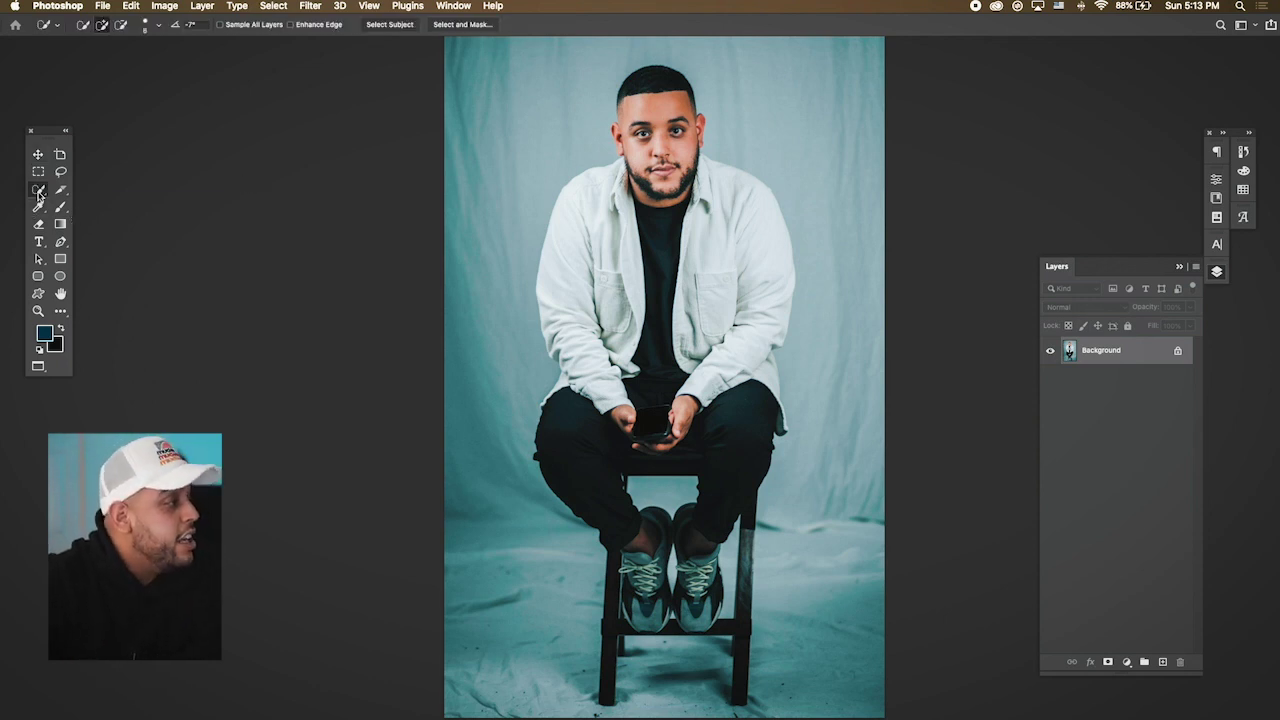
key("]")
key("]")
key("]")
key("]")
key("]")
key("]")
key("]")
key("]")
key("]")
key("]")
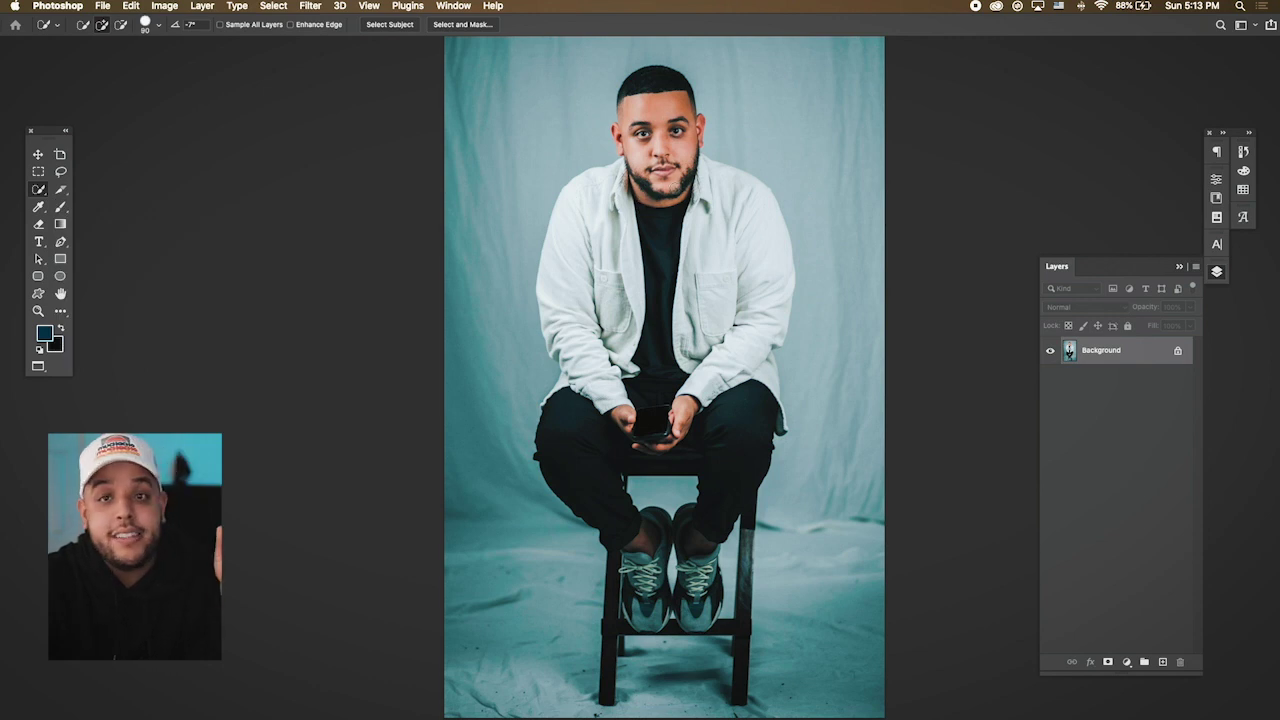
mouse_move(650, 92)
left_mouse_down()
mouse_move(663, 80)
mouse_move(682, 183)
mouse_move(748, 280)
mouse_move(712, 407)
mouse_move(740, 478)
mouse_move(705, 545)
mouse_move(726, 500)
mouse_move(660, 590)
mouse_move(633, 589)
left_mouse_up()
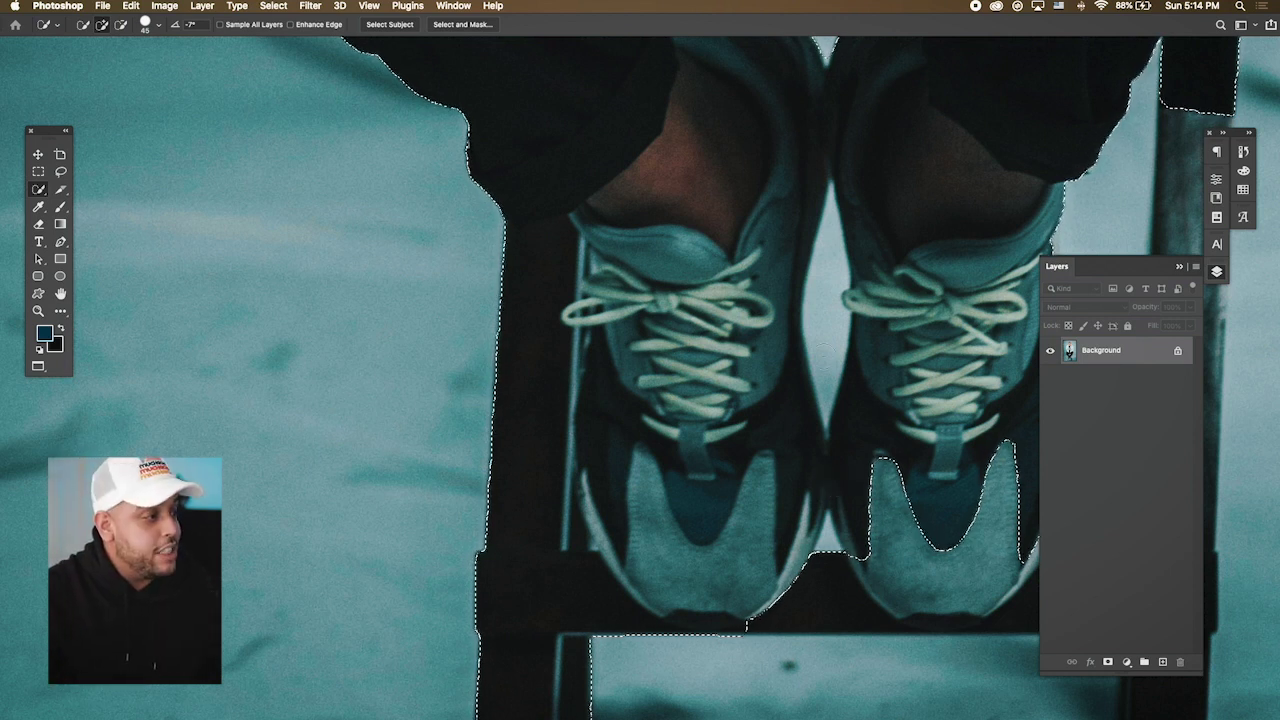
Step: Subtract the background gap between the two shoes from the selection with a 45 px Quick Selection brush
left_click_drag(826, 222, 811, 395)
key("super+plus")
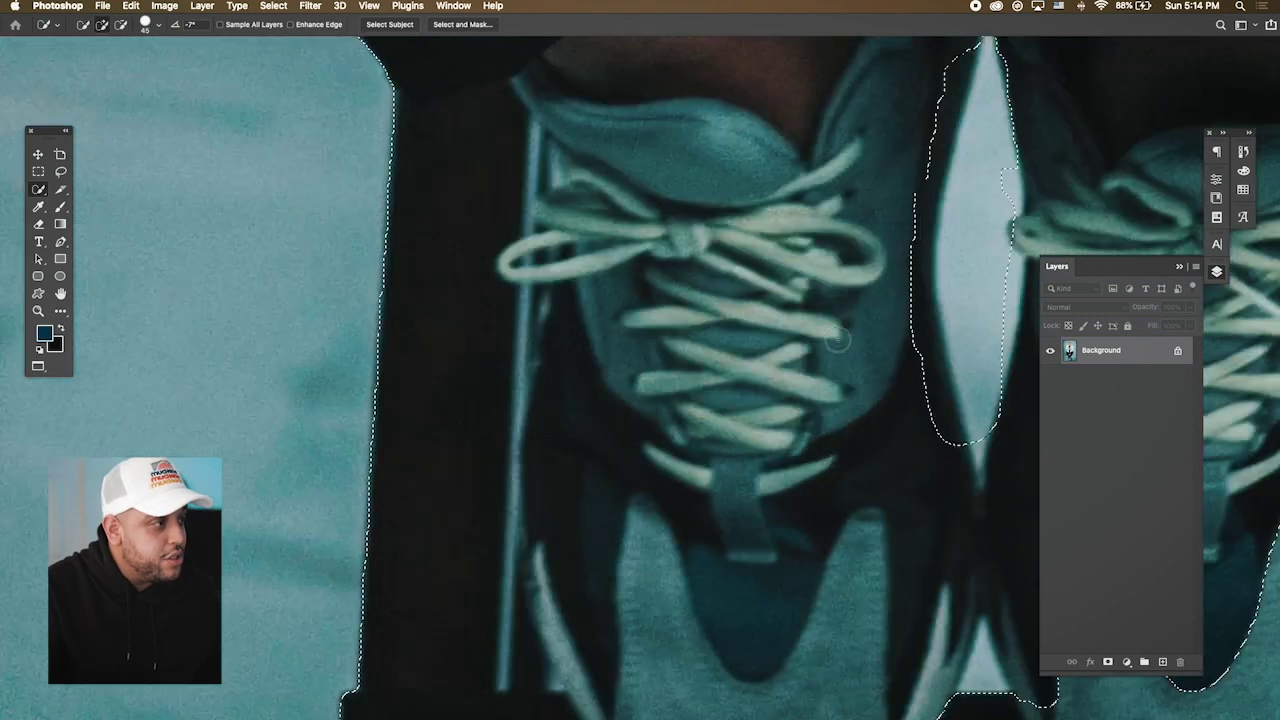
scroll(829, 195, "up", 2)
scroll(829, 195, "right", 2)
key("super+minus")
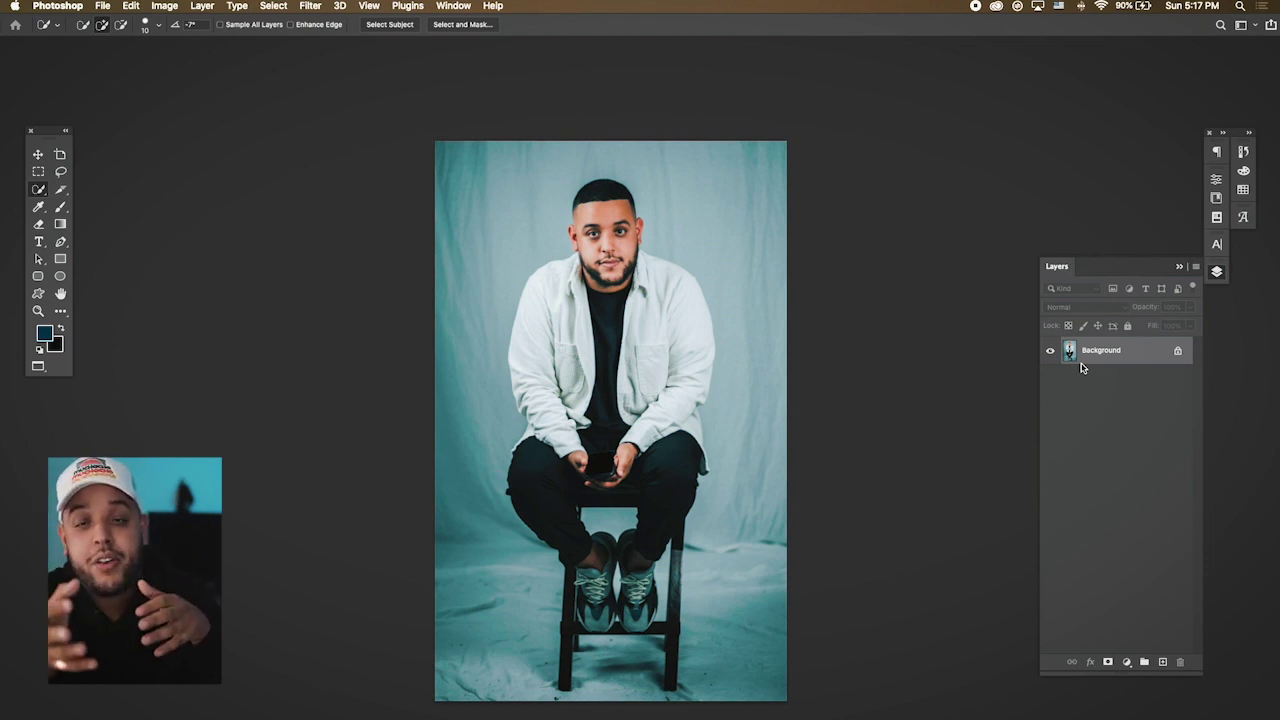
Step: Start a Pen tool path at the top of the man's ear and curve its first segment up along the edge of his hair
key("super+equal")
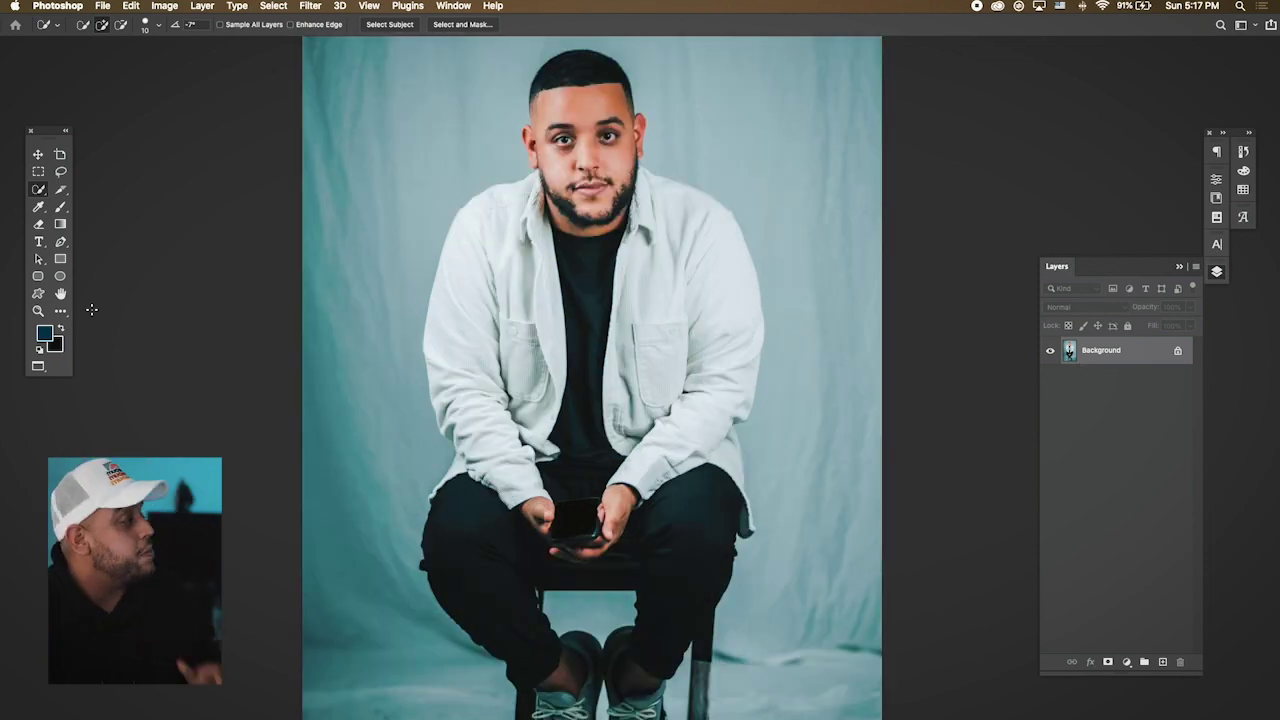
key("p")
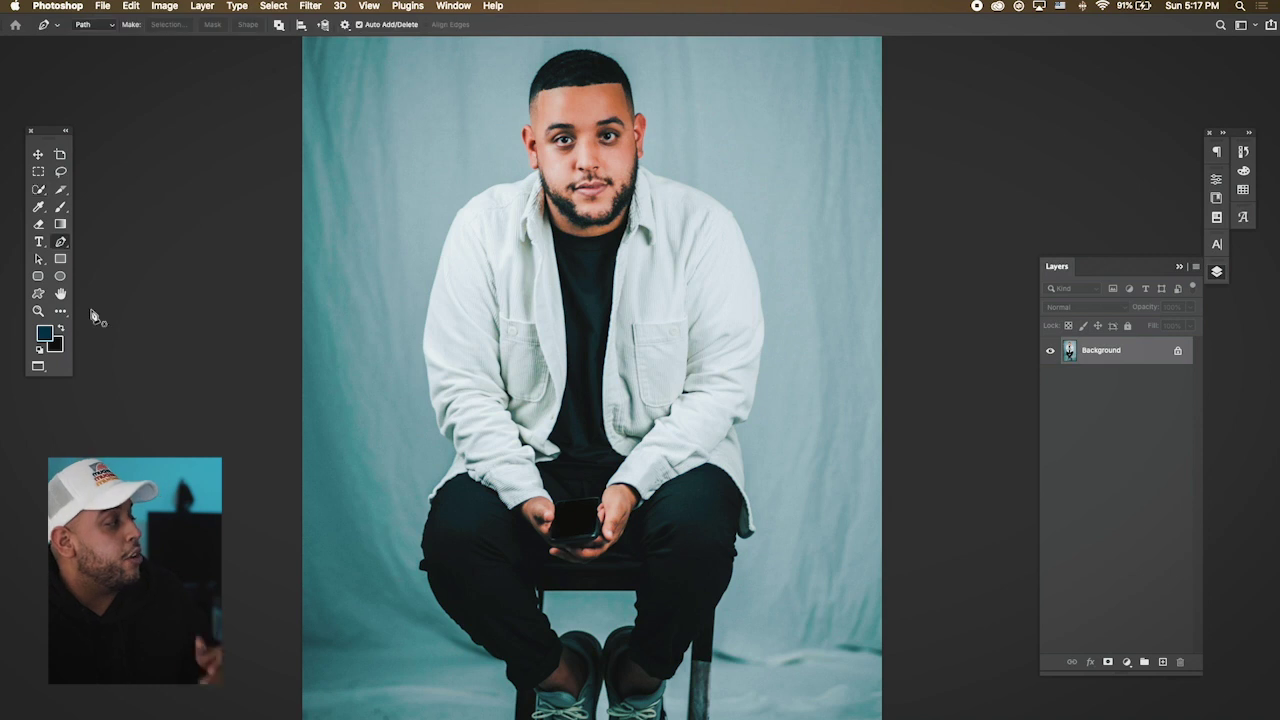
left_click(58, 246)
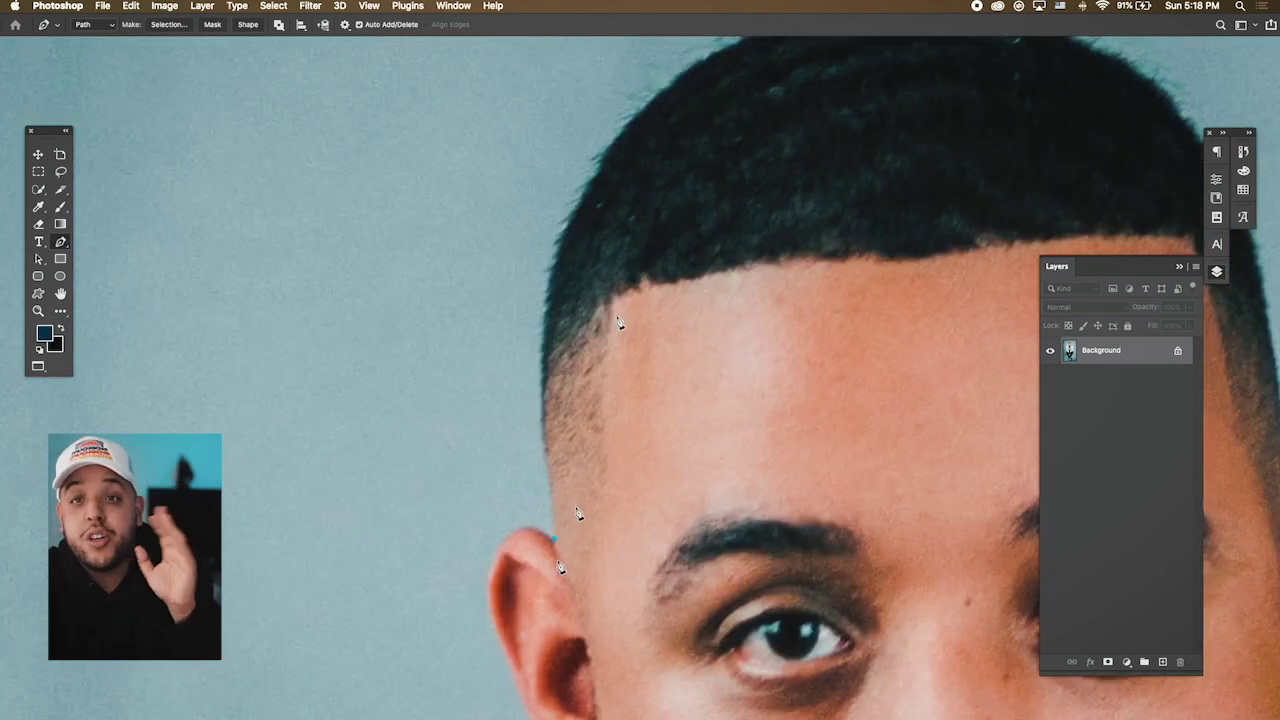
left_click(553, 540)
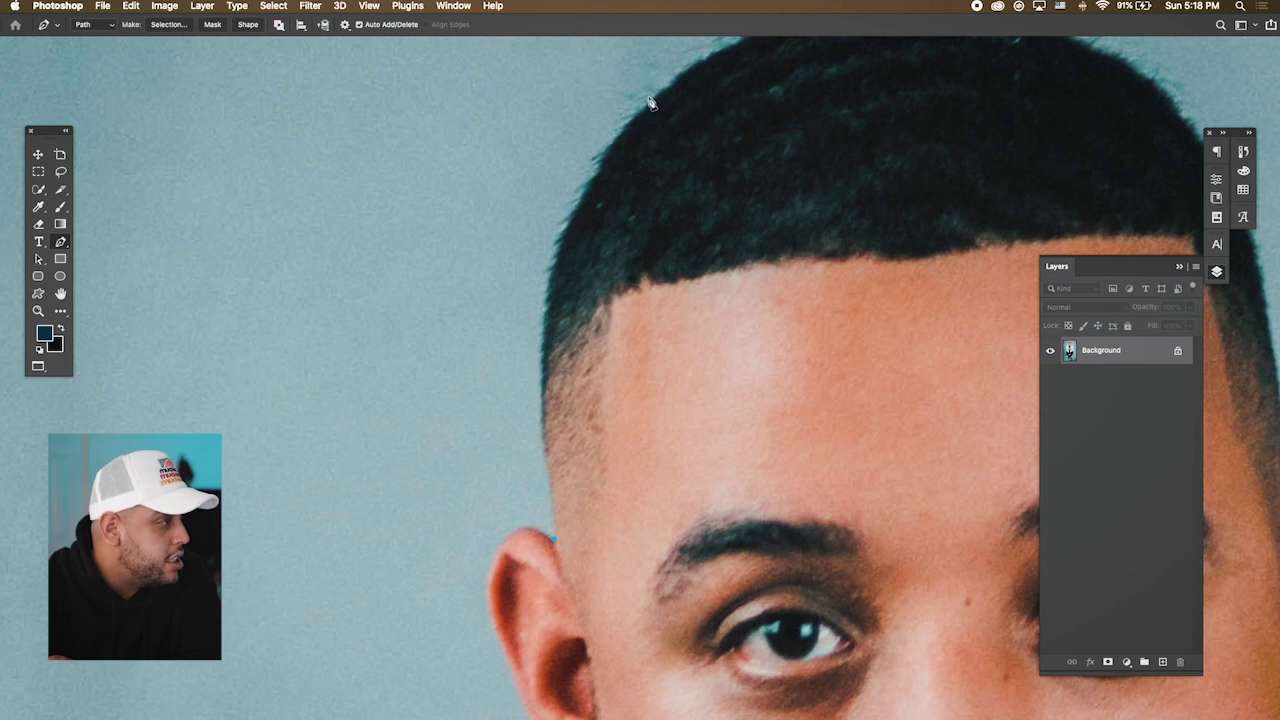
left_click_drag(614, 143, 710, 88)
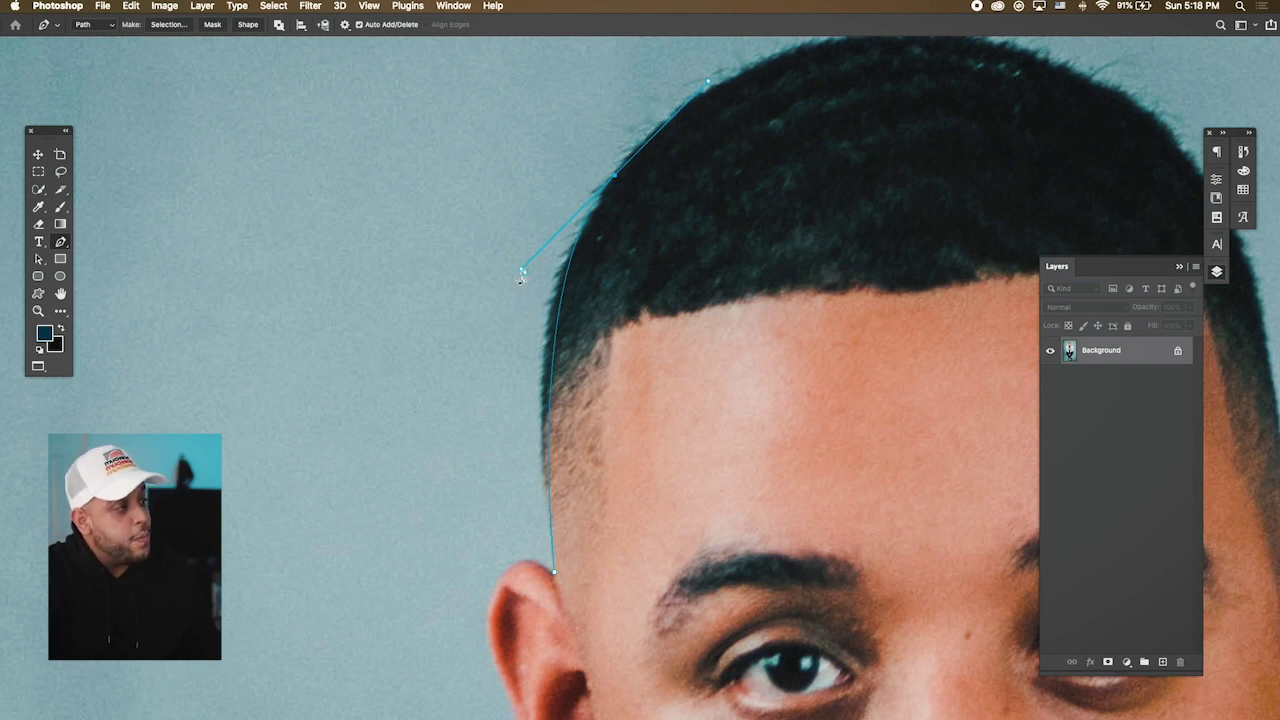
left_click_drag(522, 270, 495, 314)
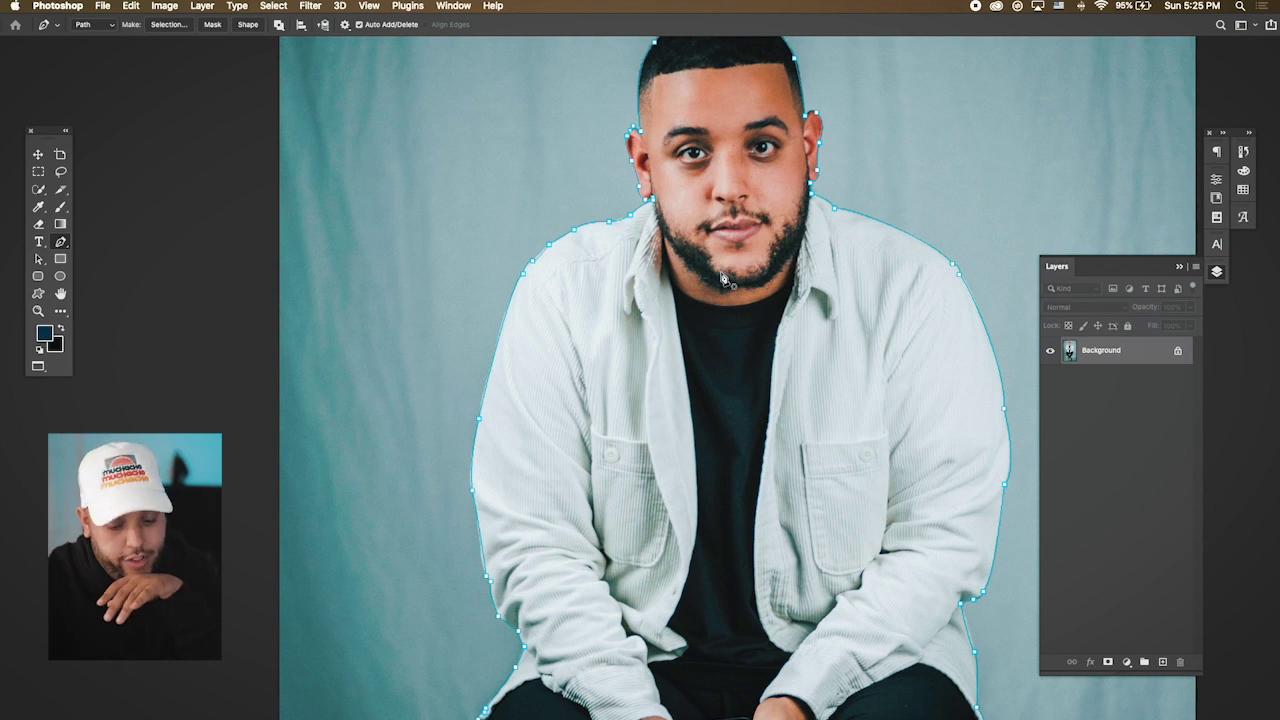
Step: Convert the closed path around the man into a new anti-aliased selection with a feather radius of 0 pixels
right_click(724, 279)
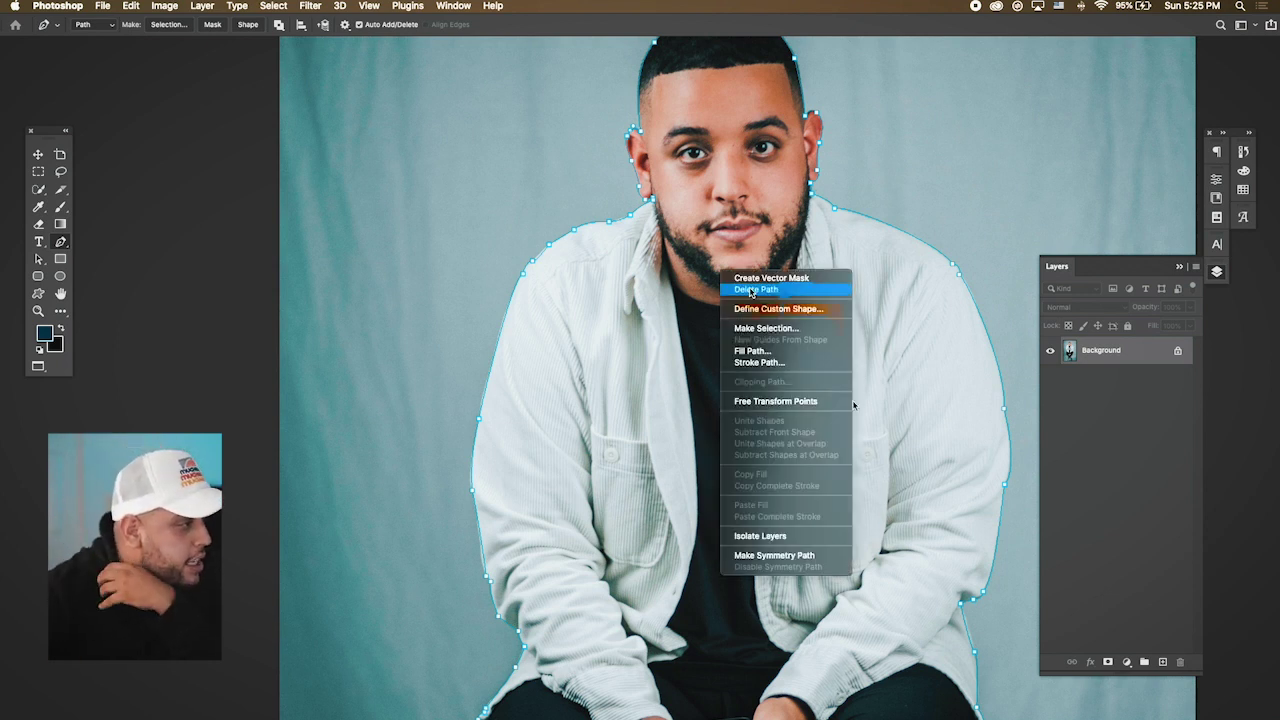
left_click(765, 329)
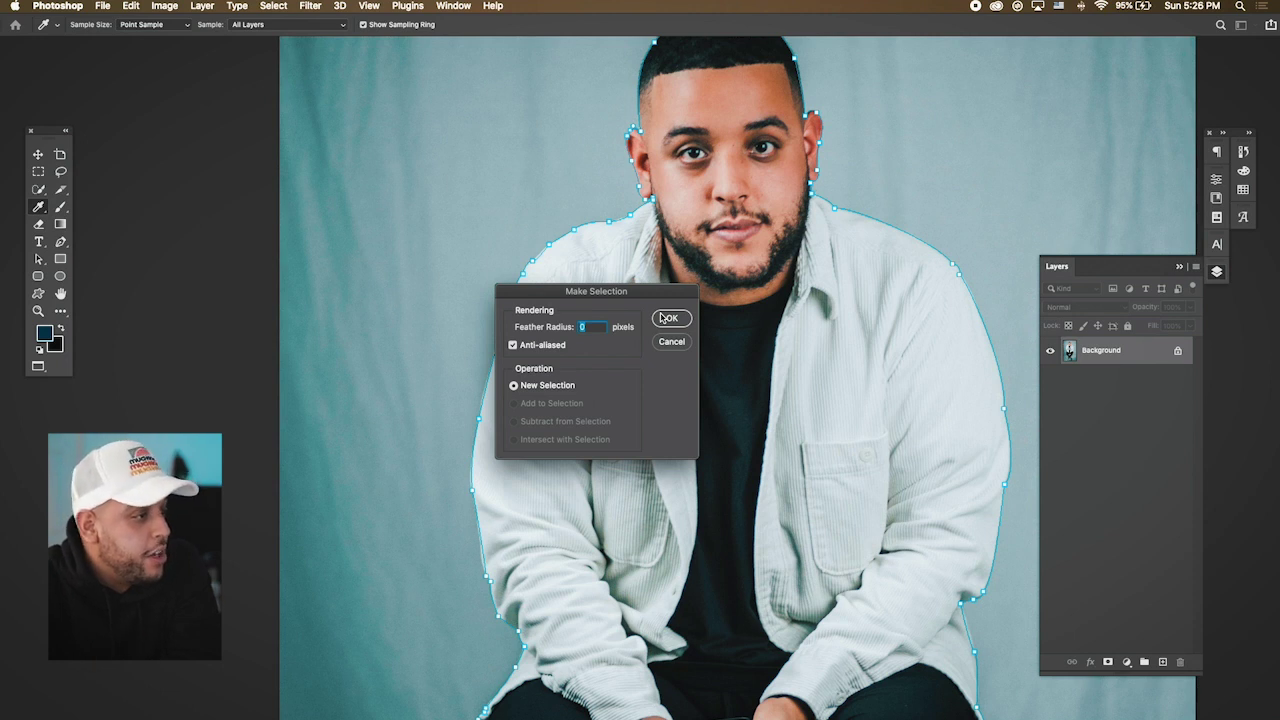
left_click(668, 319)
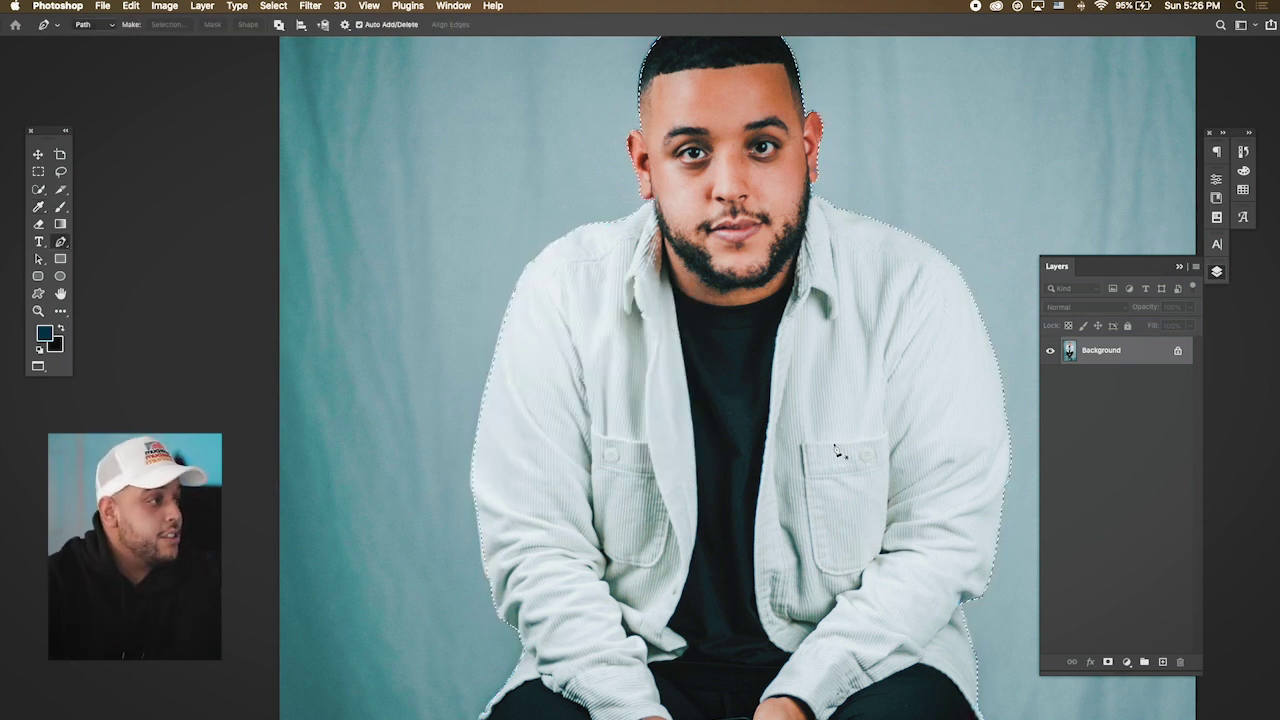
Step: Copy the selected man onto a new layer and hide the Background layer
key("super+1")
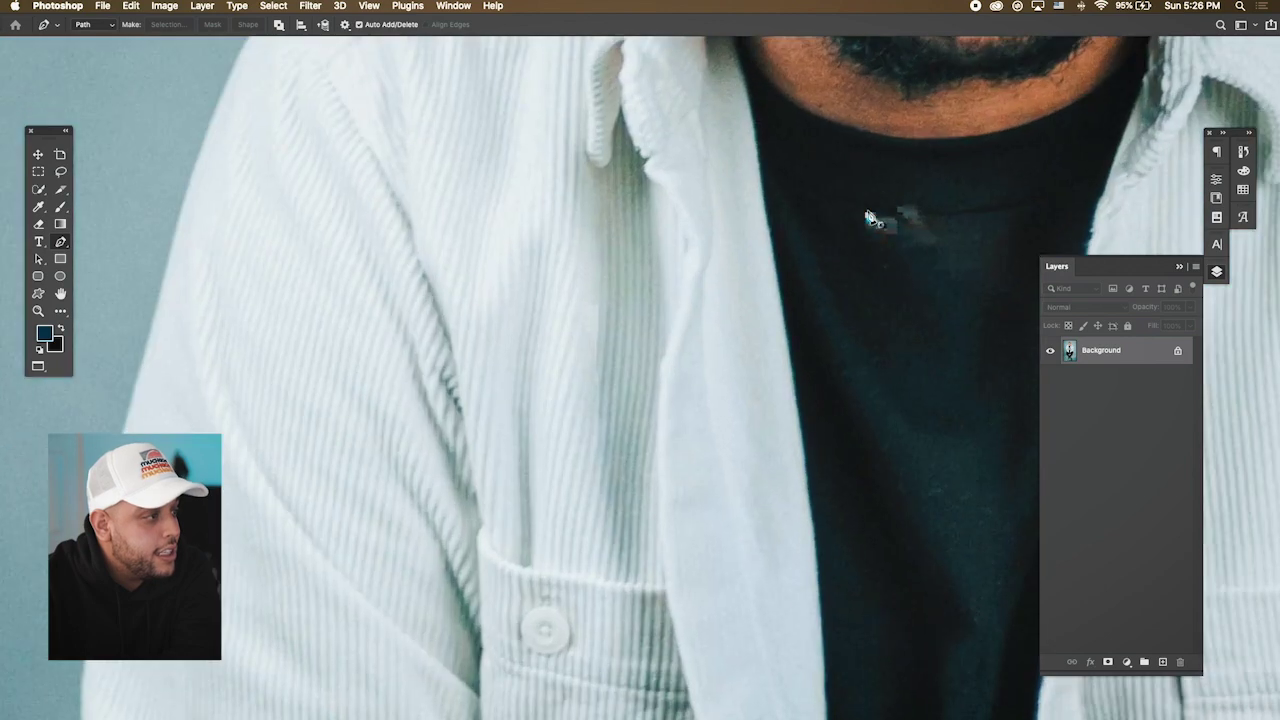
scroll(866, 224, "up", 5)
scroll(866, 224, "right", 3)
scroll(866, 233, "down", 5)
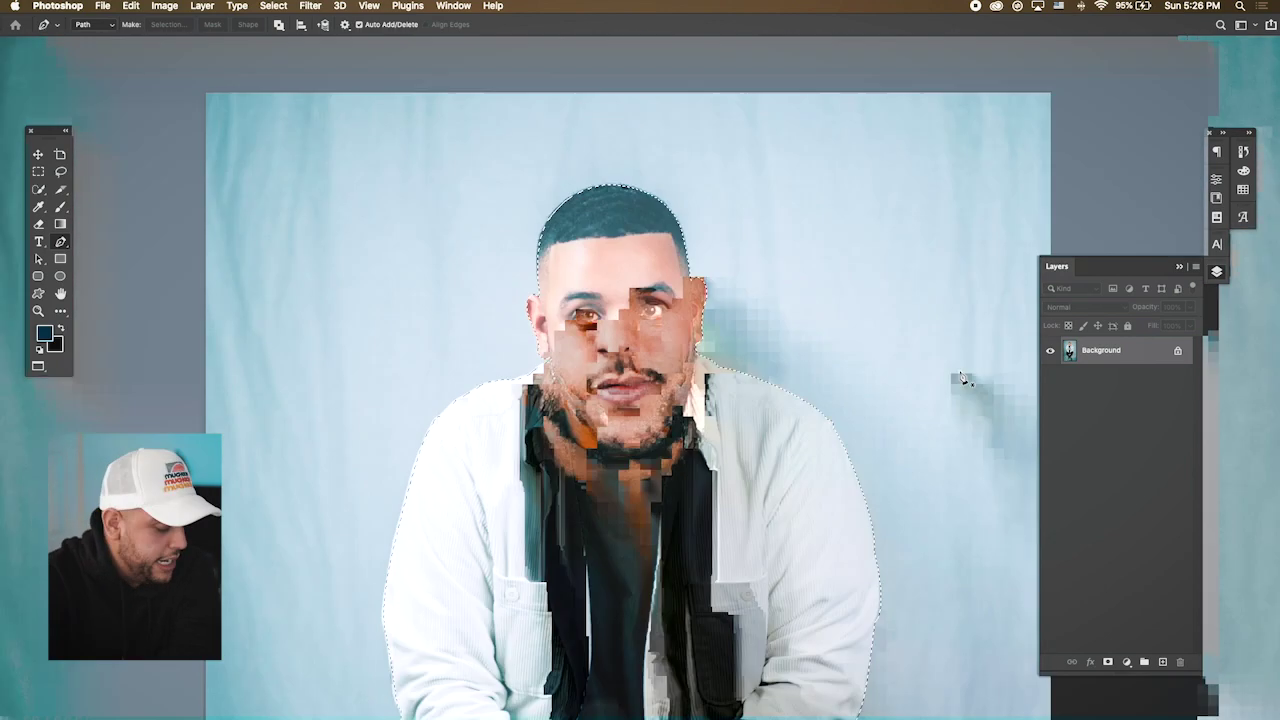
scroll(963, 378, "down", 3)
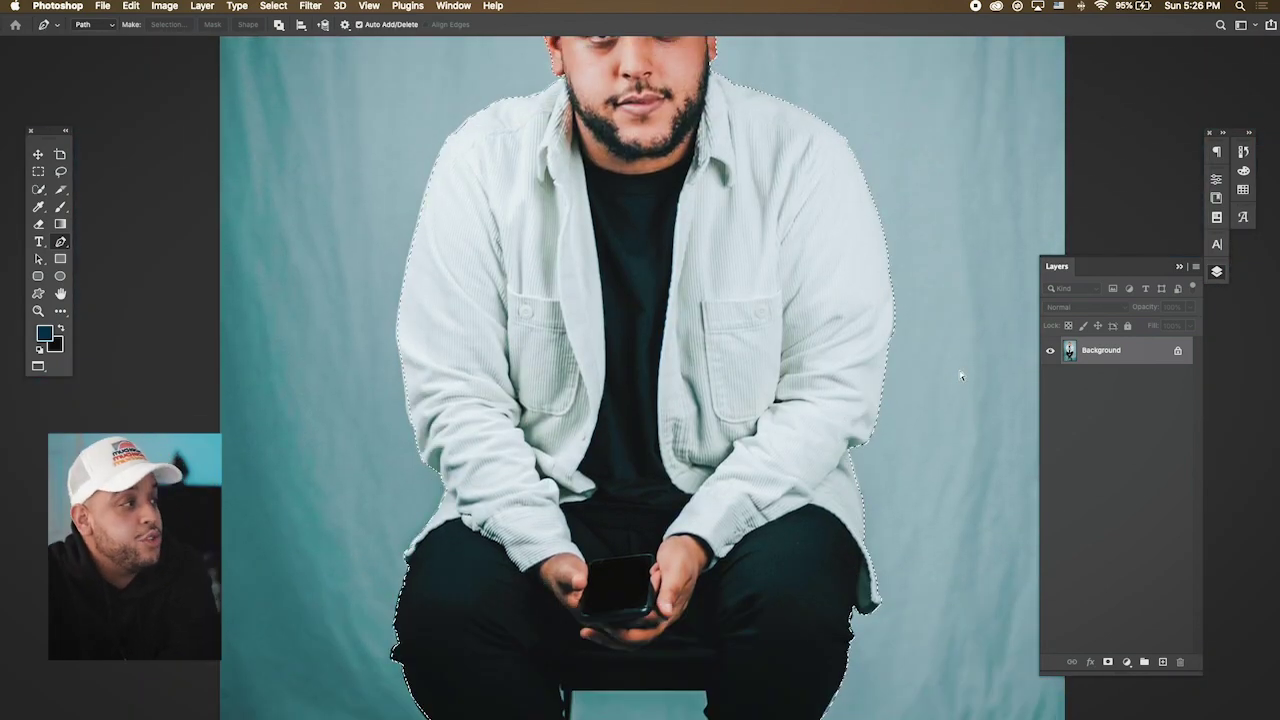
key("ctrl+j")
scroll(963, 418, "up", 4)
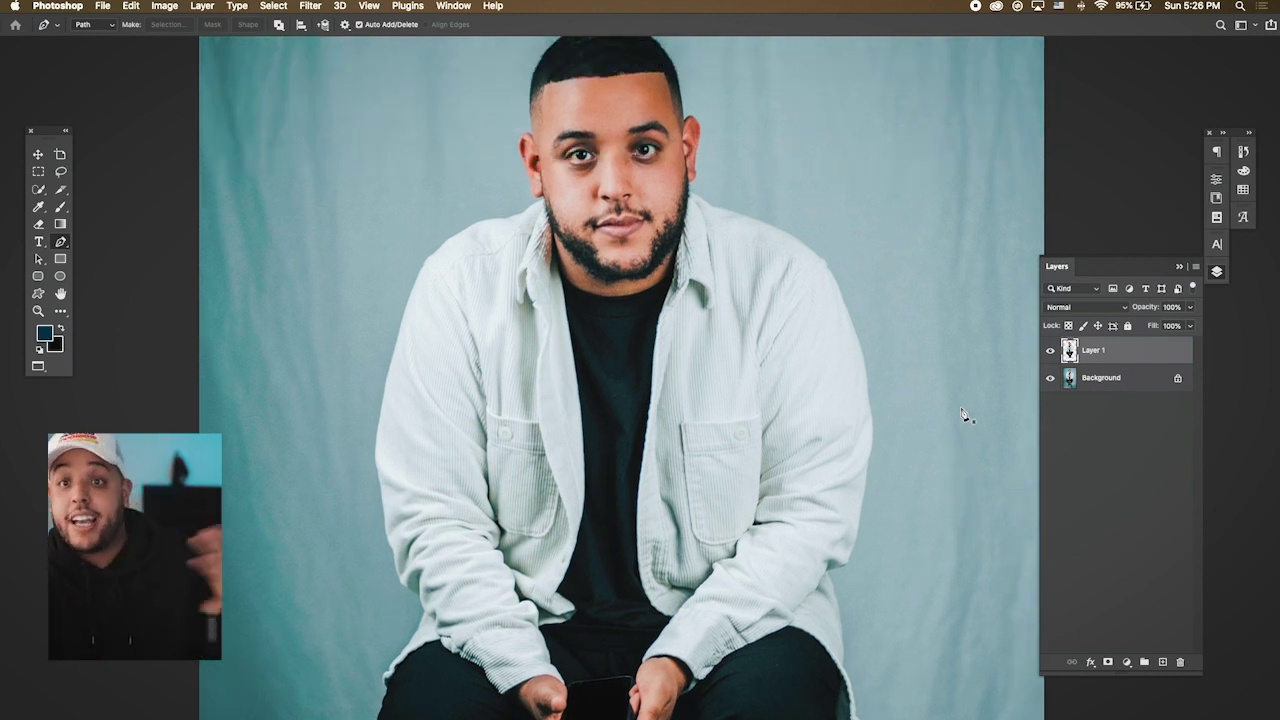
left_click(1050, 378)
key("super+minus")
key("super+minus")
key("super+minus")
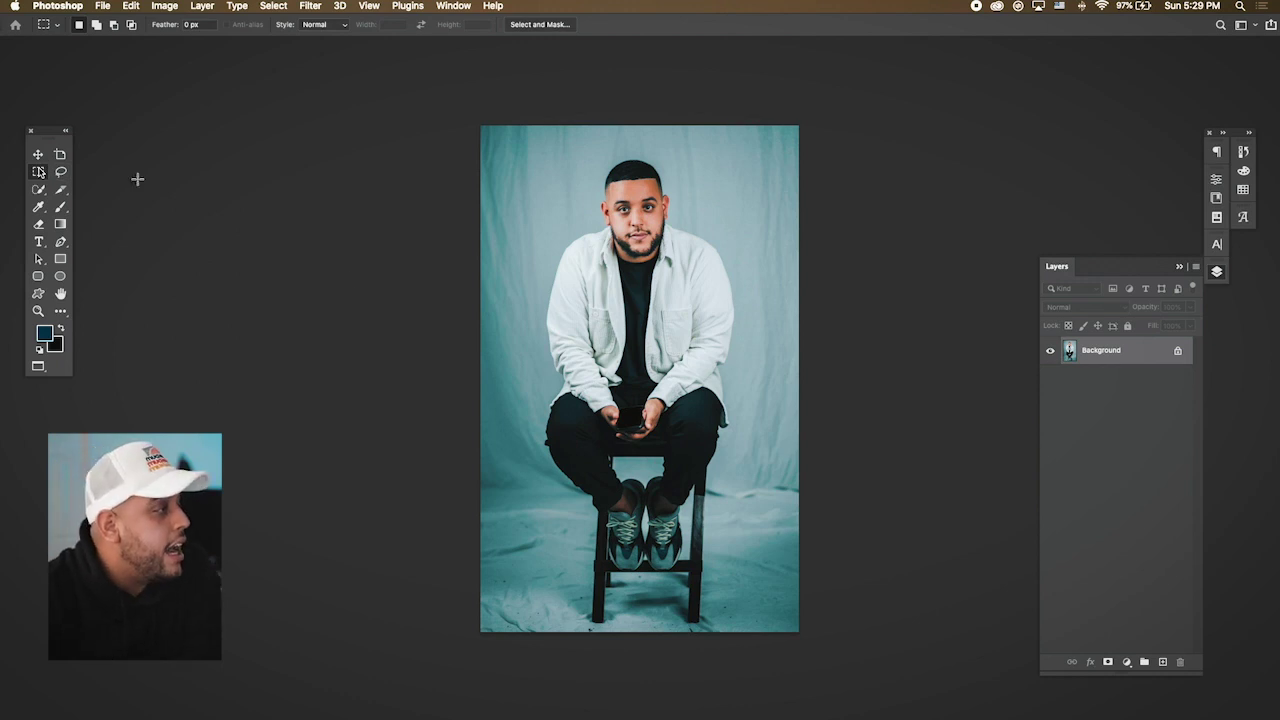
Step: Copy a rectangular marquee area around the man's eyes to a new layer and hide the Background layer
scroll(640, 235, "up", 5)
scroll(538, 178, "up", 3)
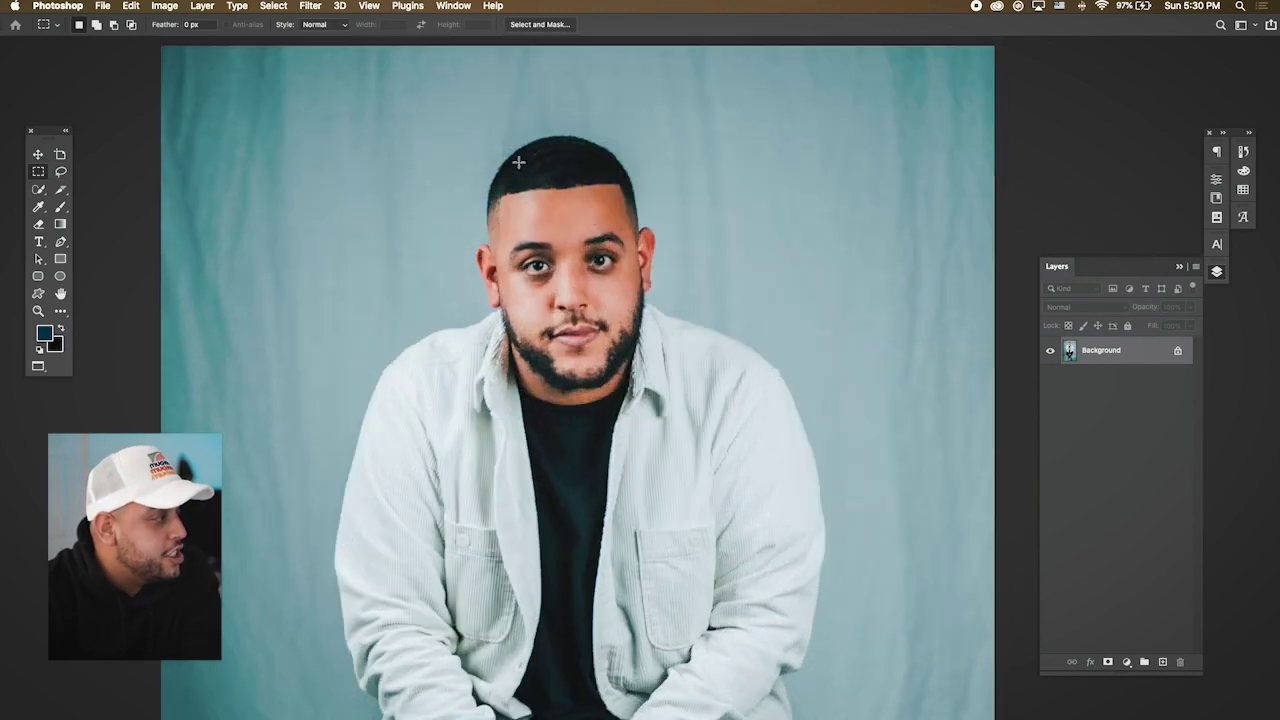
left_click_drag(513, 251, 622, 283)
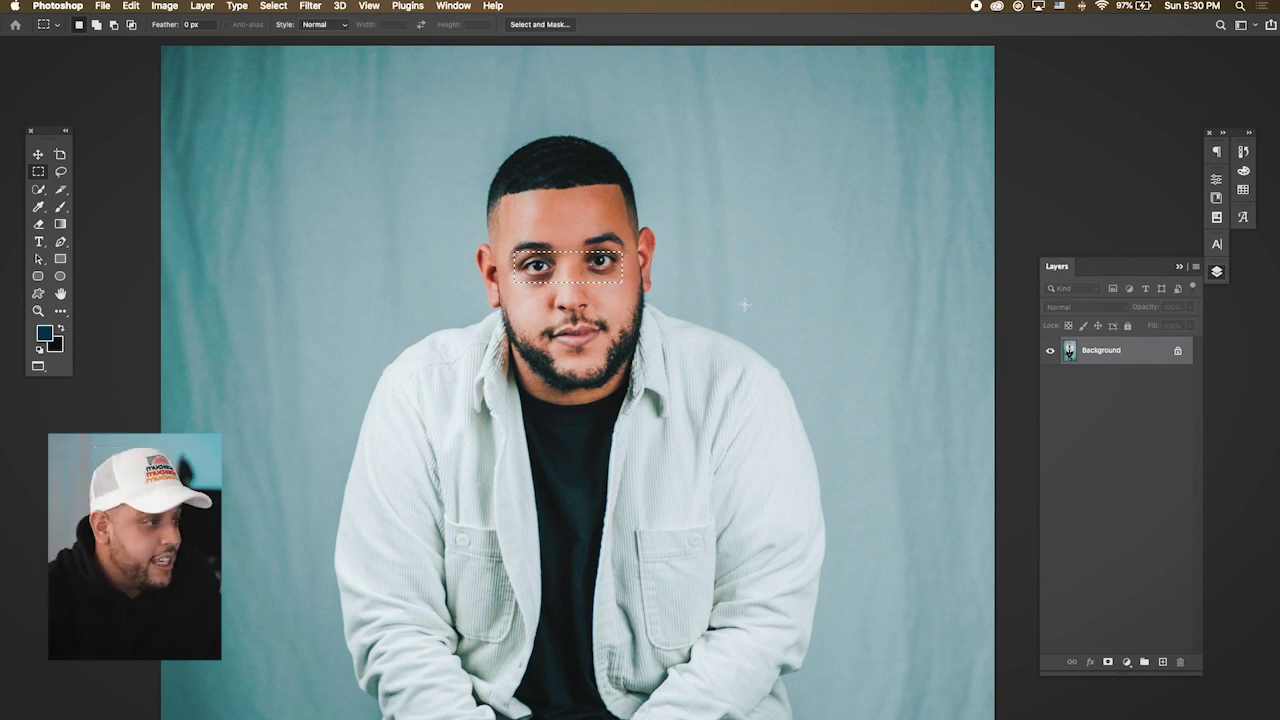
key("super+j")
left_click(1049, 379)
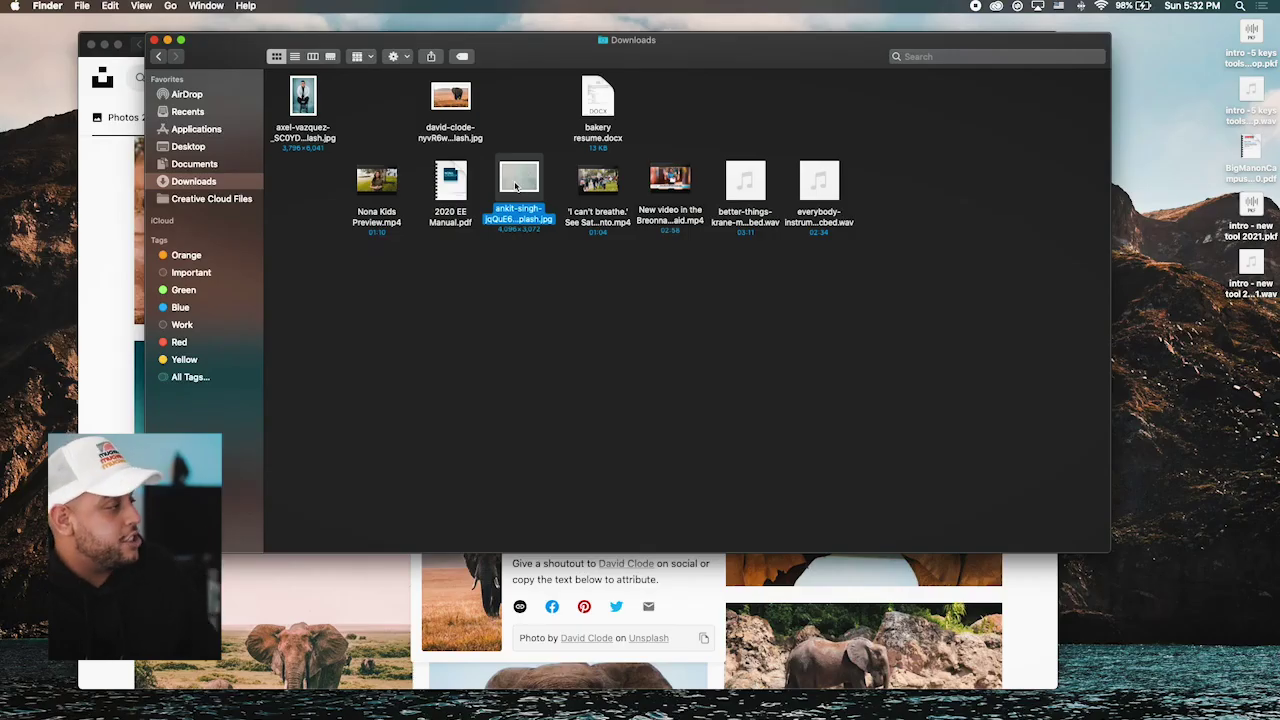
Step: Preview the speckled wall texture image in the Downloads folder and open it in Photoshop
key("space")
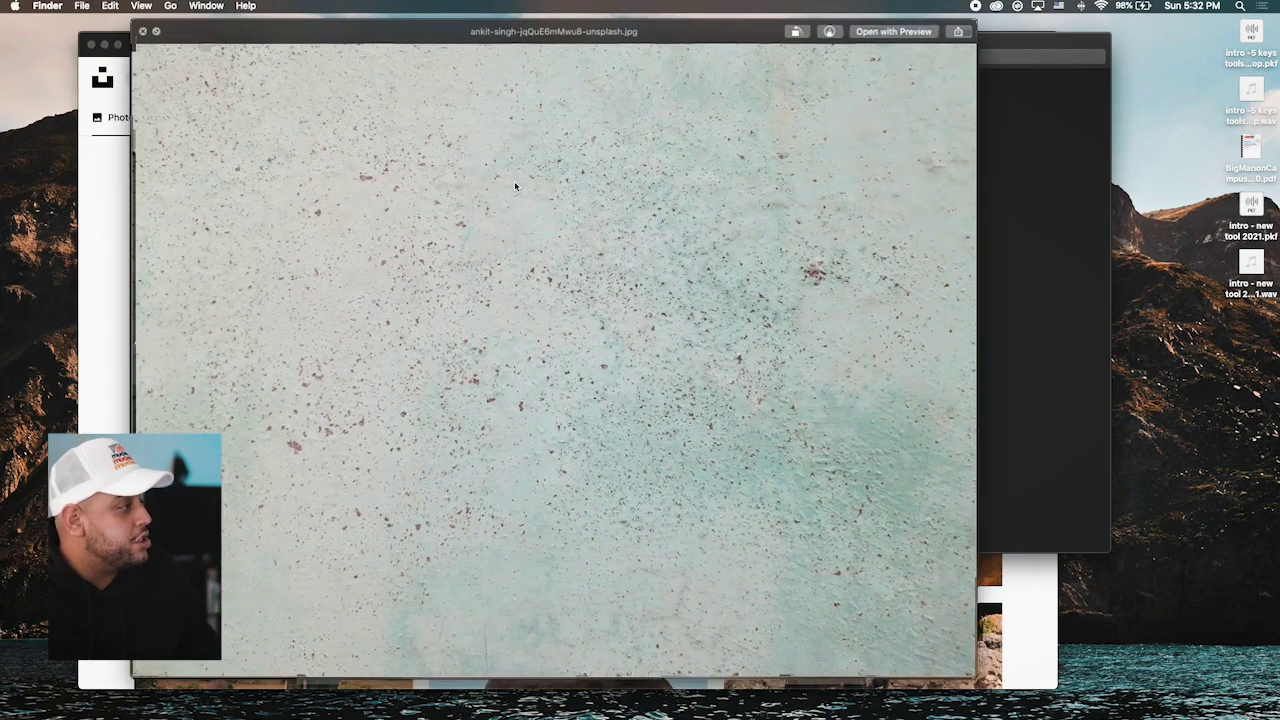
key("space")
right_click(514, 181)
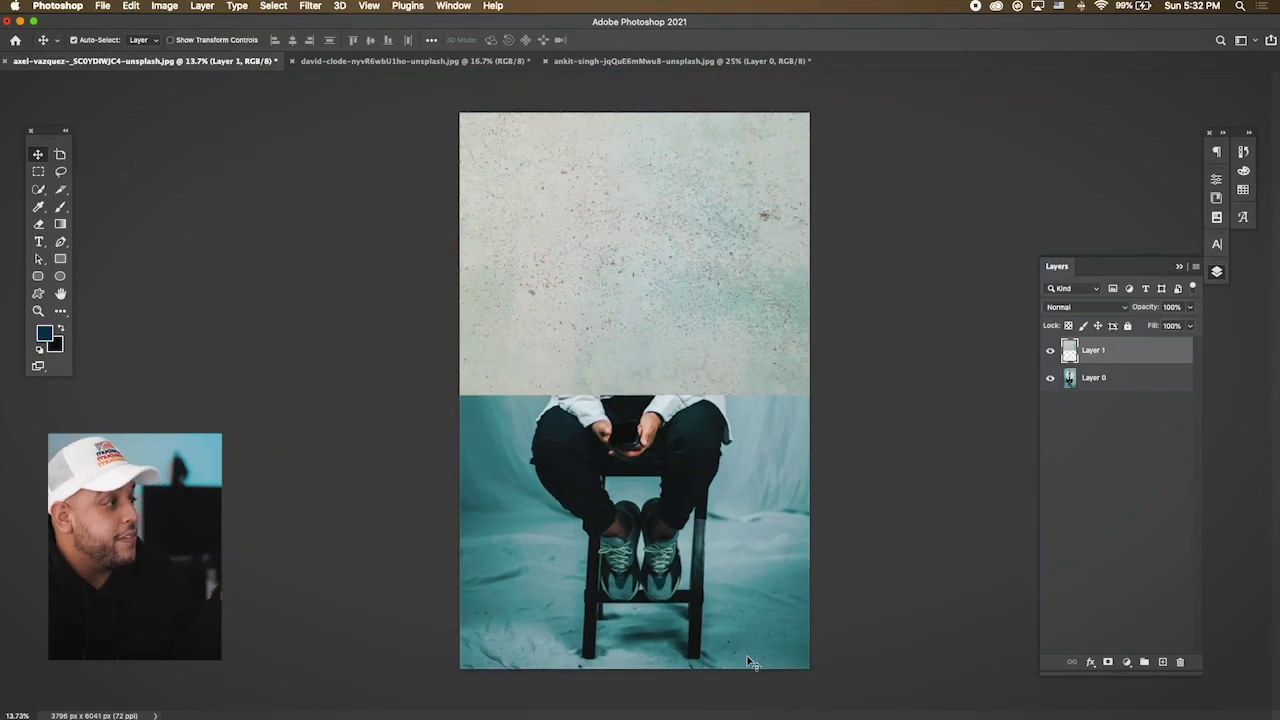
Step: Scale the texture layer to about 62.41% over the man's torso and switch to the full-screen view
key("super+minus")
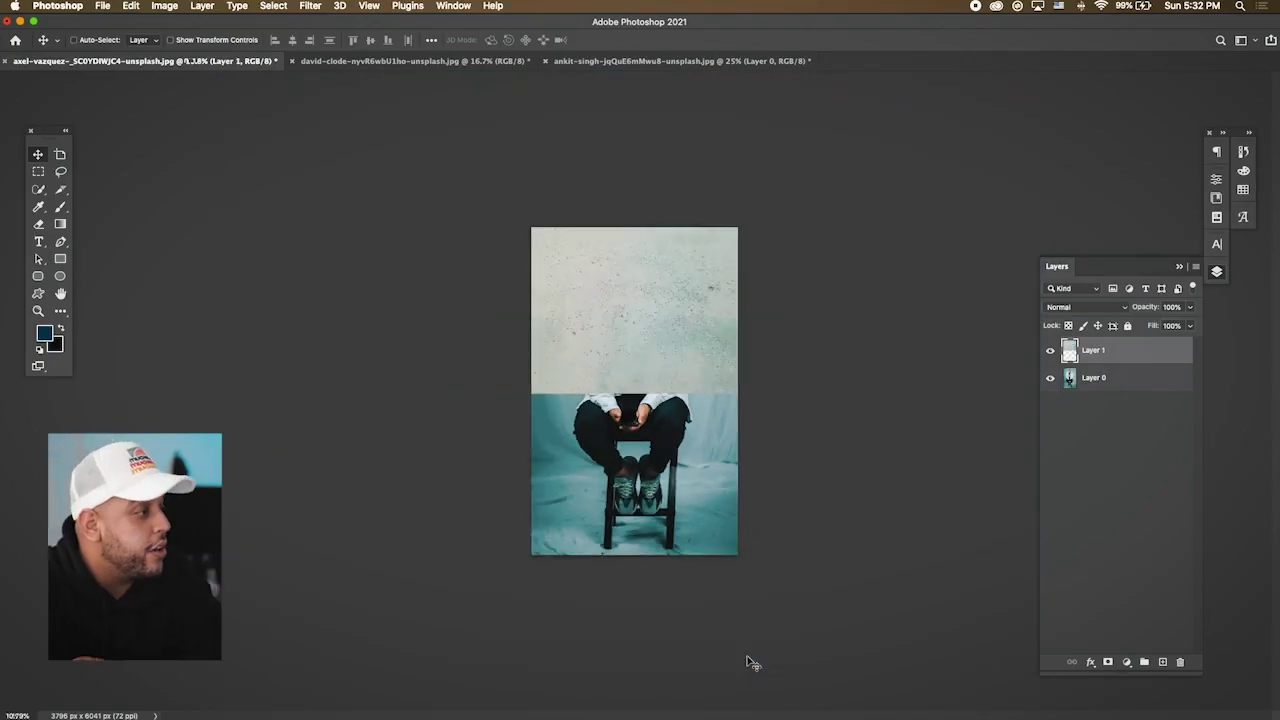
left_click_drag(738, 321, 671, 371)
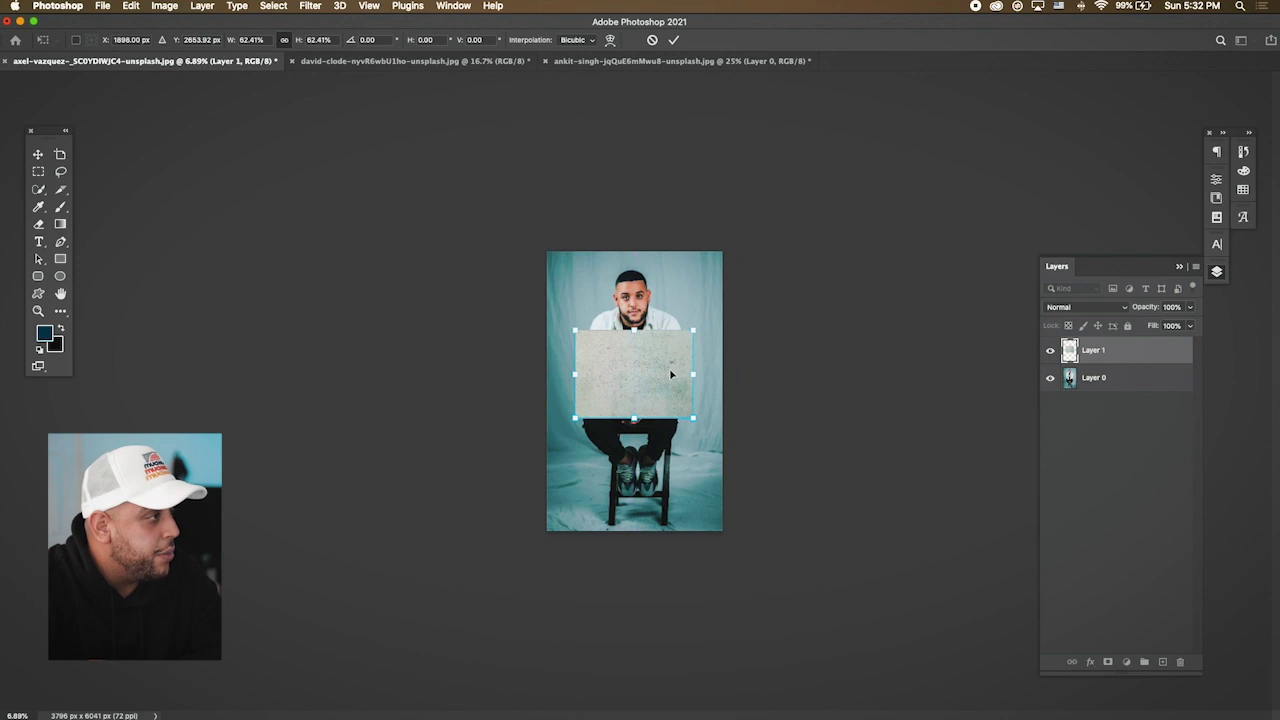
key("Return")
key("super+plus")
key("super+plus")
key("super+plus")
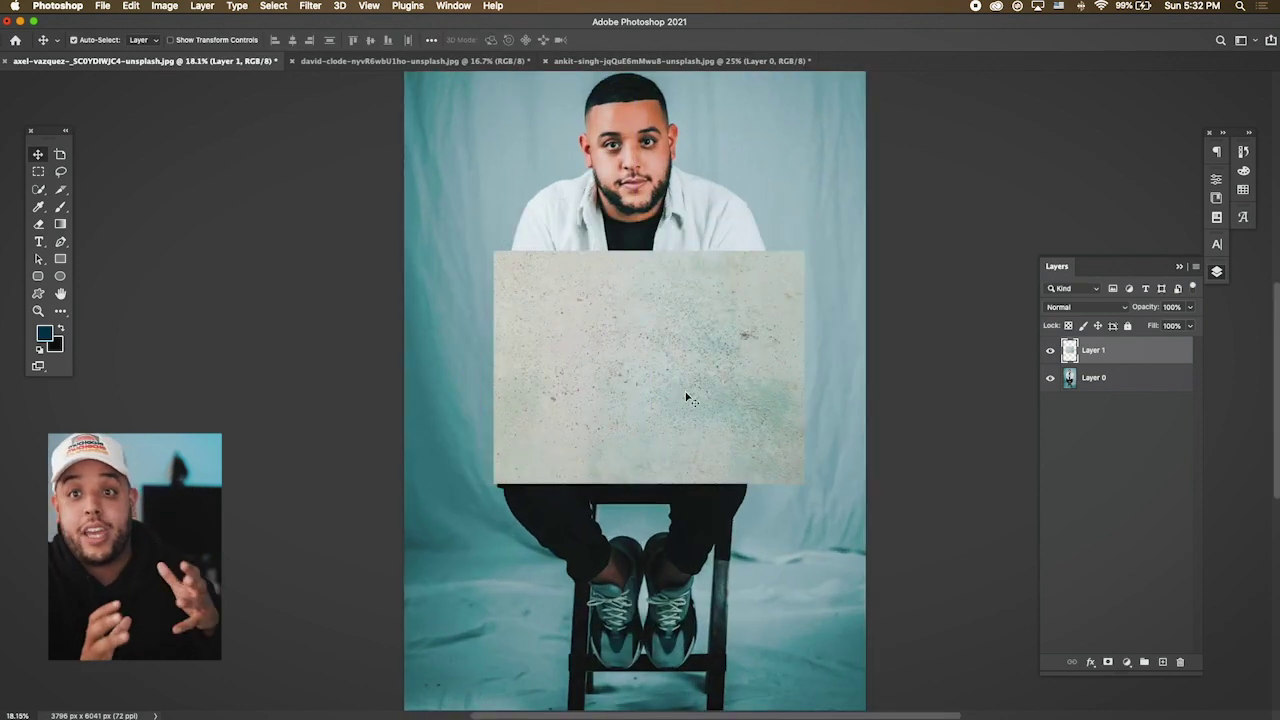
scroll(686, 398, "up", 3)
left_click_drag(686, 398, 674, 471)
key("f")
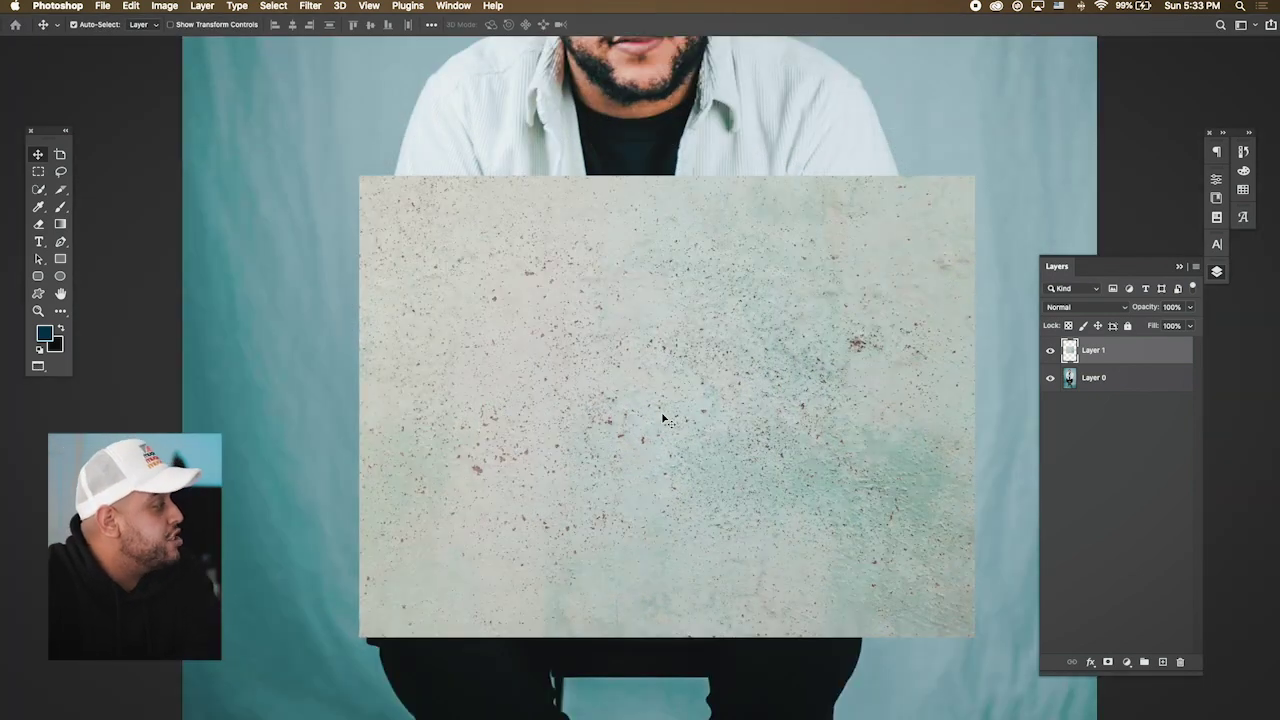
Step: Draw a black circle about 1561 px wide over the man's chest and place its layer below the texture layer
key("super+minus")
key("super+minus")
key("u")
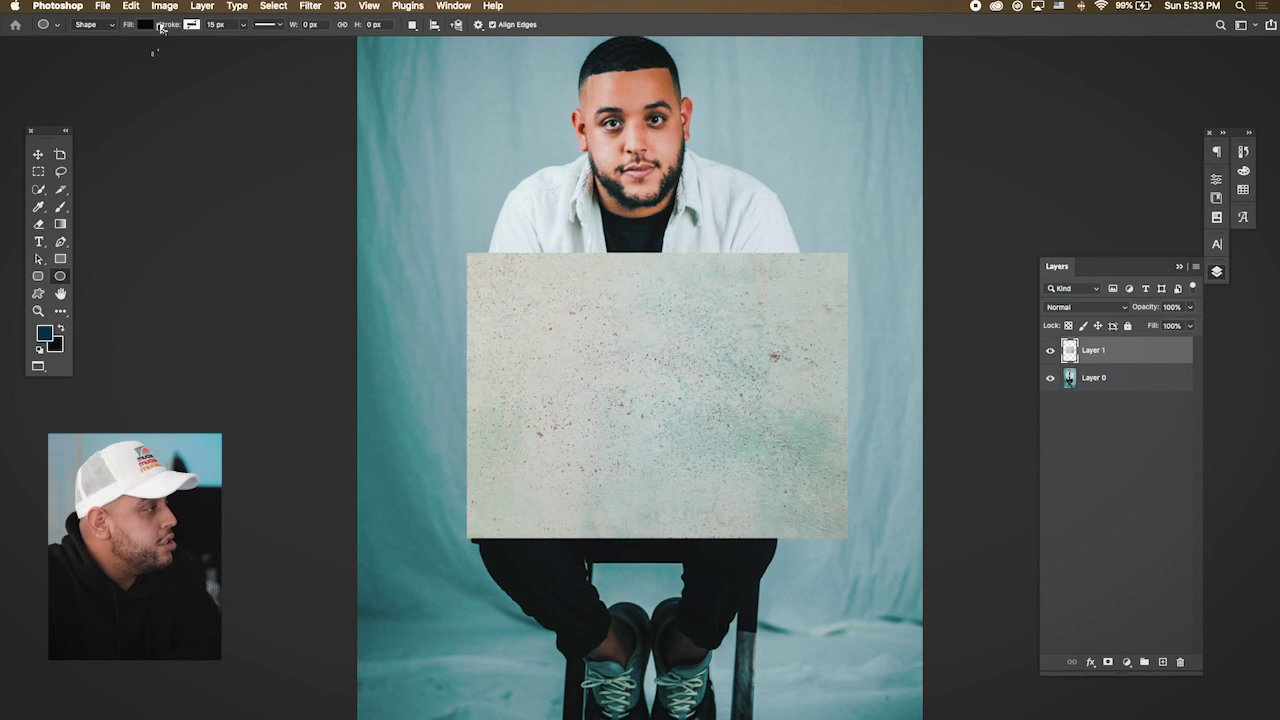
left_click_drag(483, 170, 714, 401)
left_click(1217, 271)
left_click_drag(1136, 360, 1158, 395)
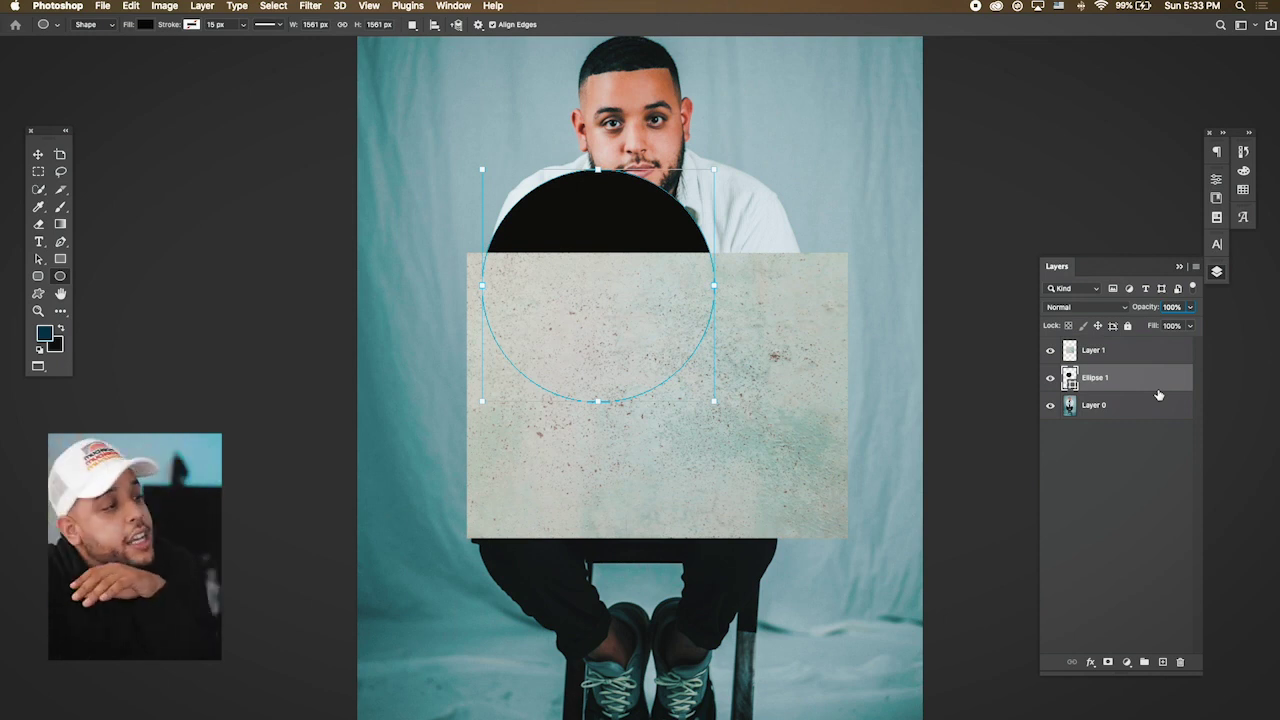
Step: Clip the texture layer to the black circle beneath it with a clipping mask
left_click(1155, 352)
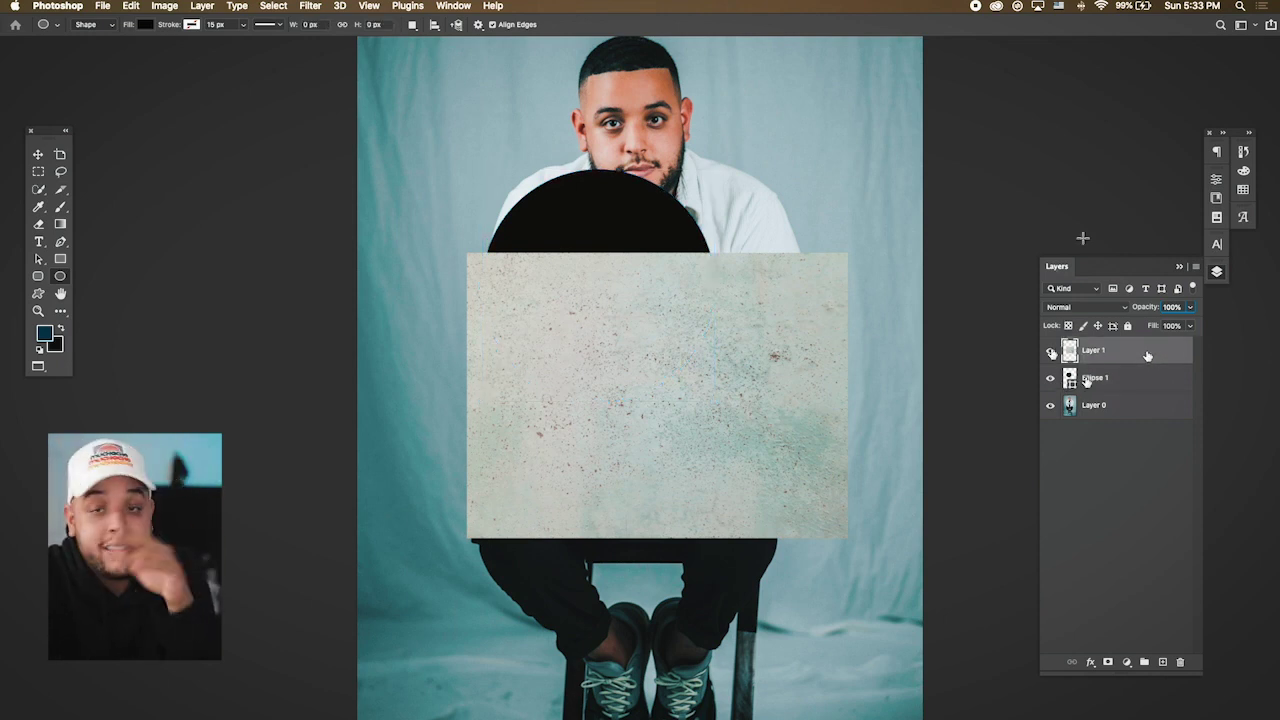
left_click(1050, 350)
left_click(1050, 350)
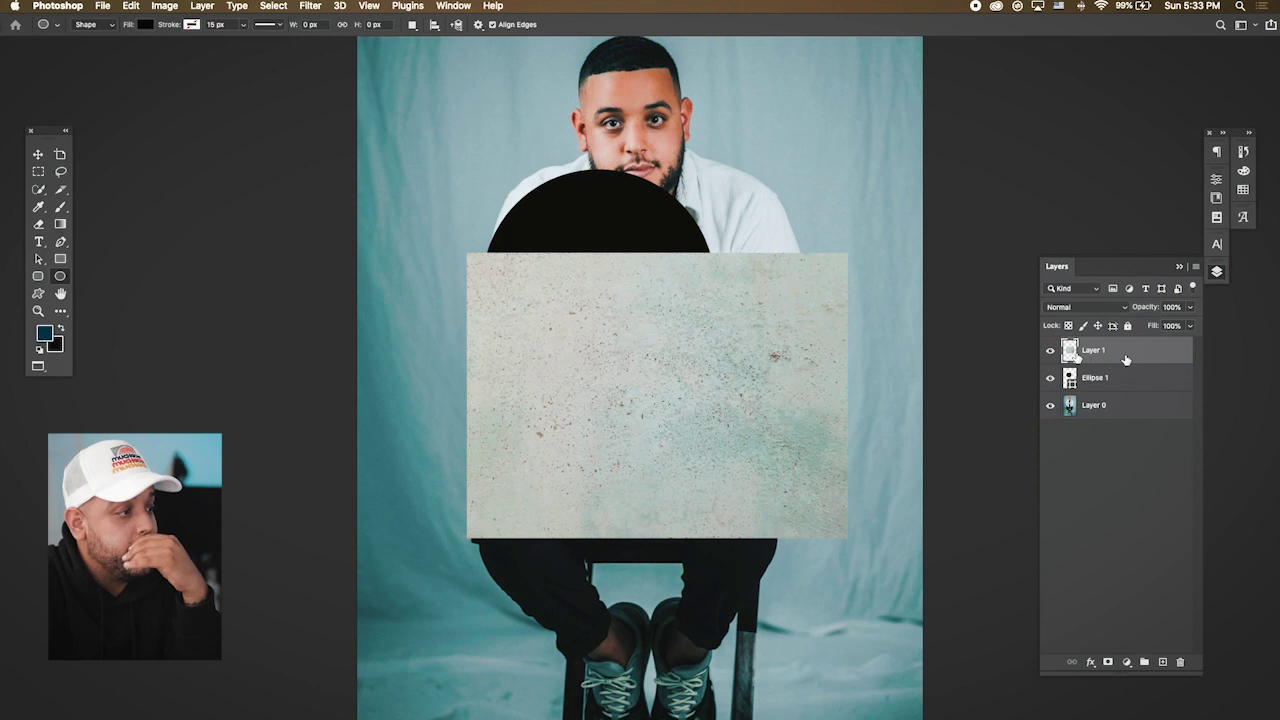
right_click(1126, 360)
left_click(1000, 392)
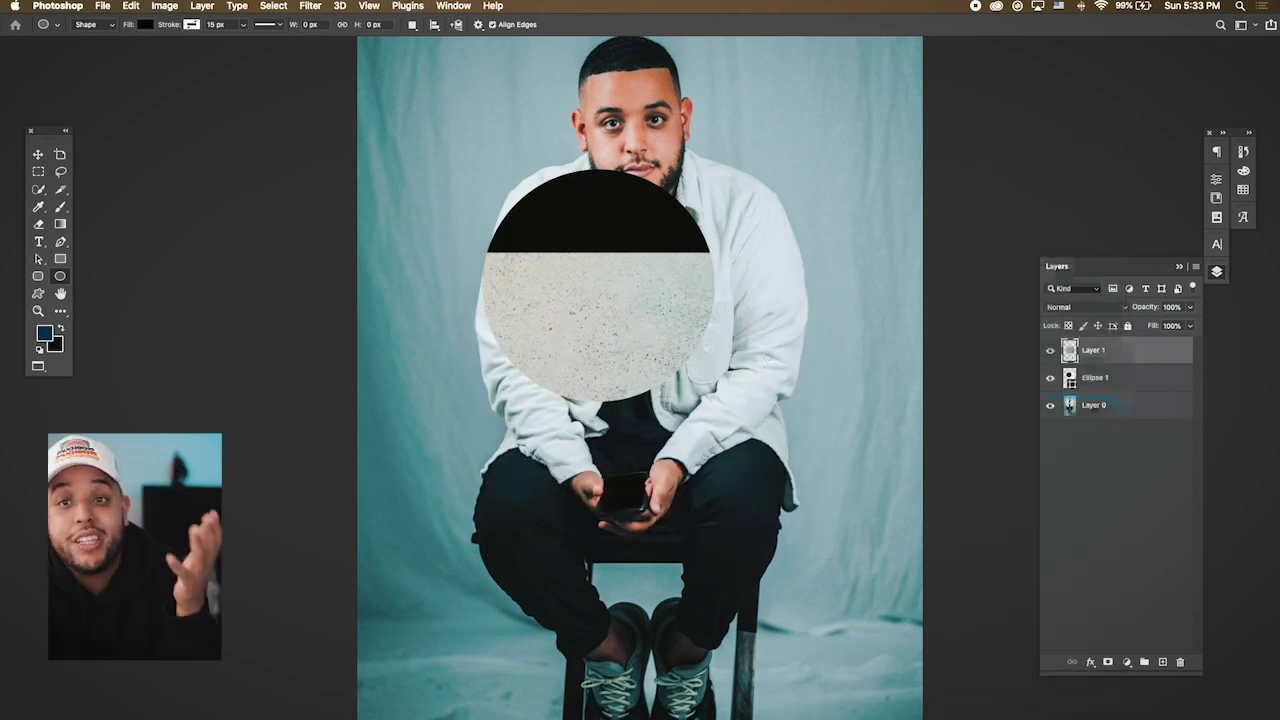
left_click_drag(614, 302, 614, 311)
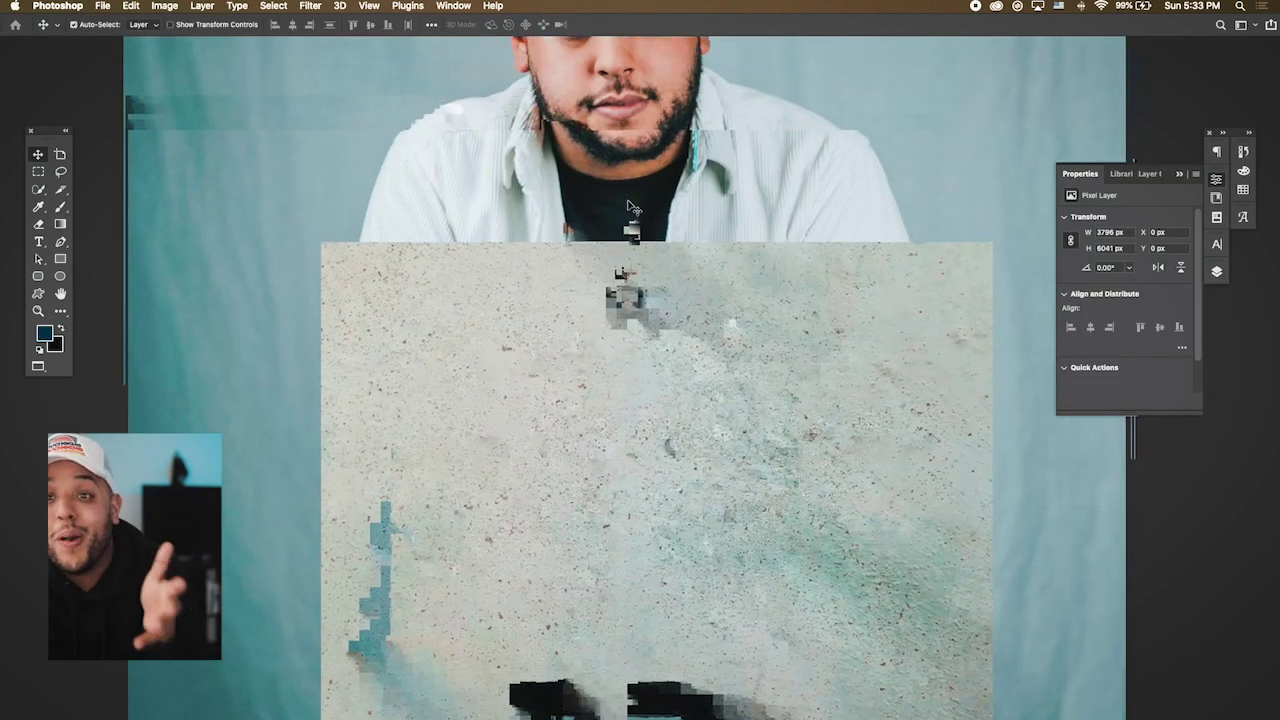
scroll(628, 205, "down", 4)
scroll(628, 205, "down", 1)
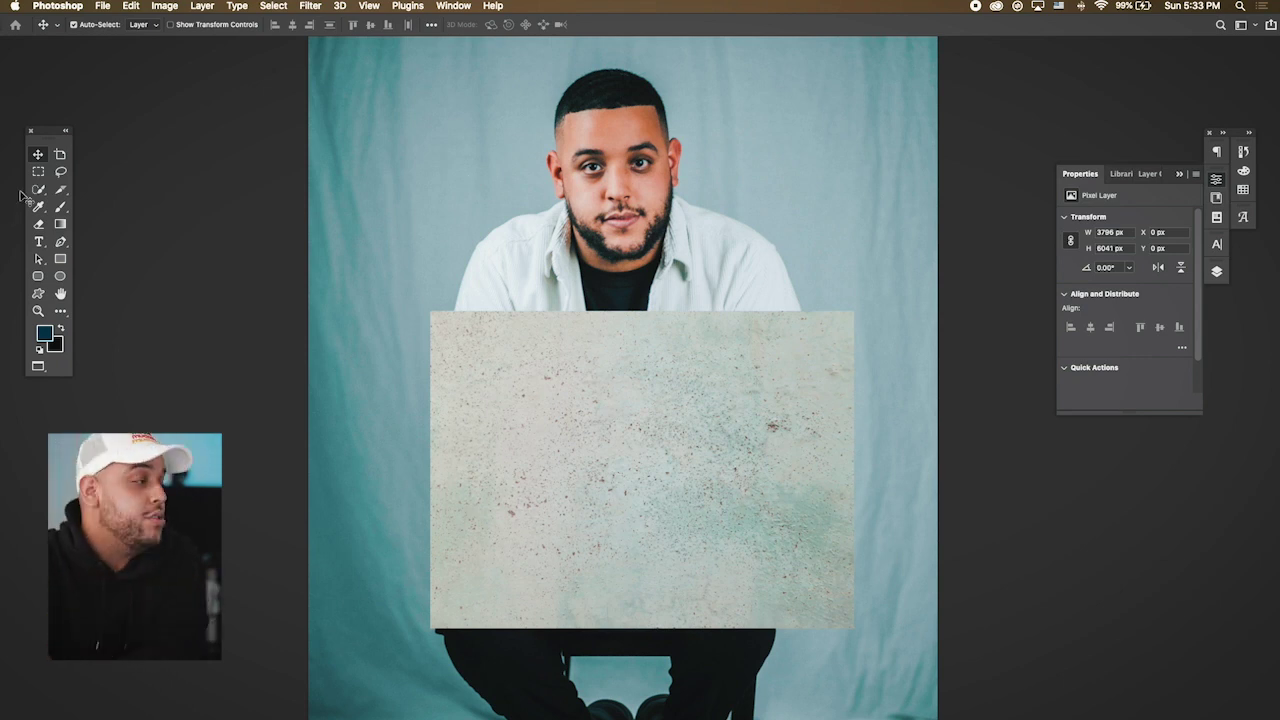
Step: Select a rectangular strip across the man's eyes on Layer 0 and copy it to a new layer
key("m")
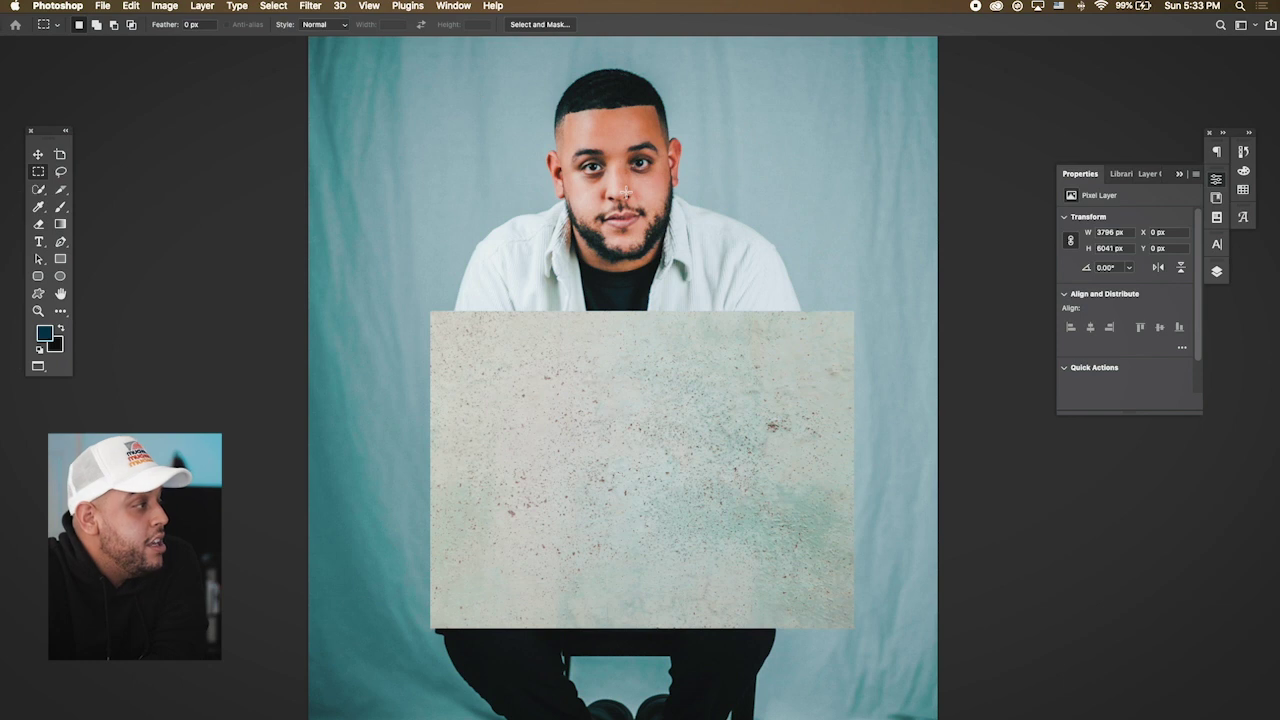
left_click_drag(553, 147, 706, 182)
left_click(1217, 271)
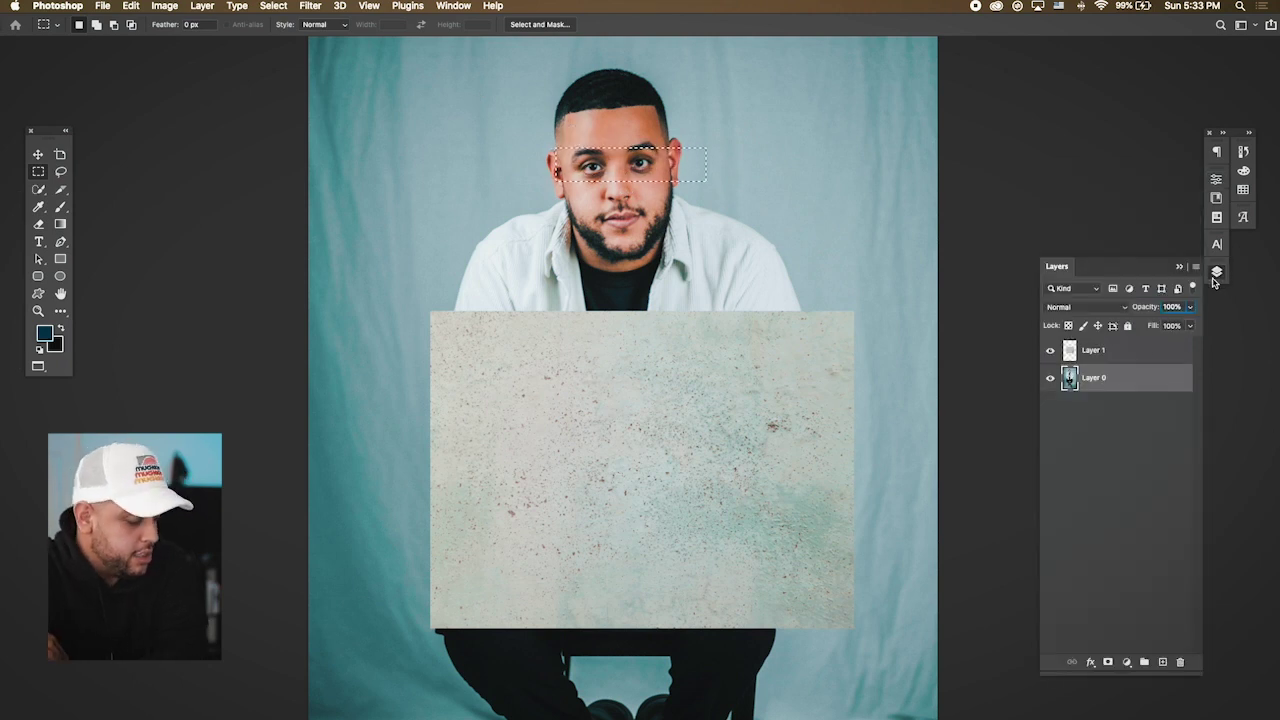
key("ctrl+j")
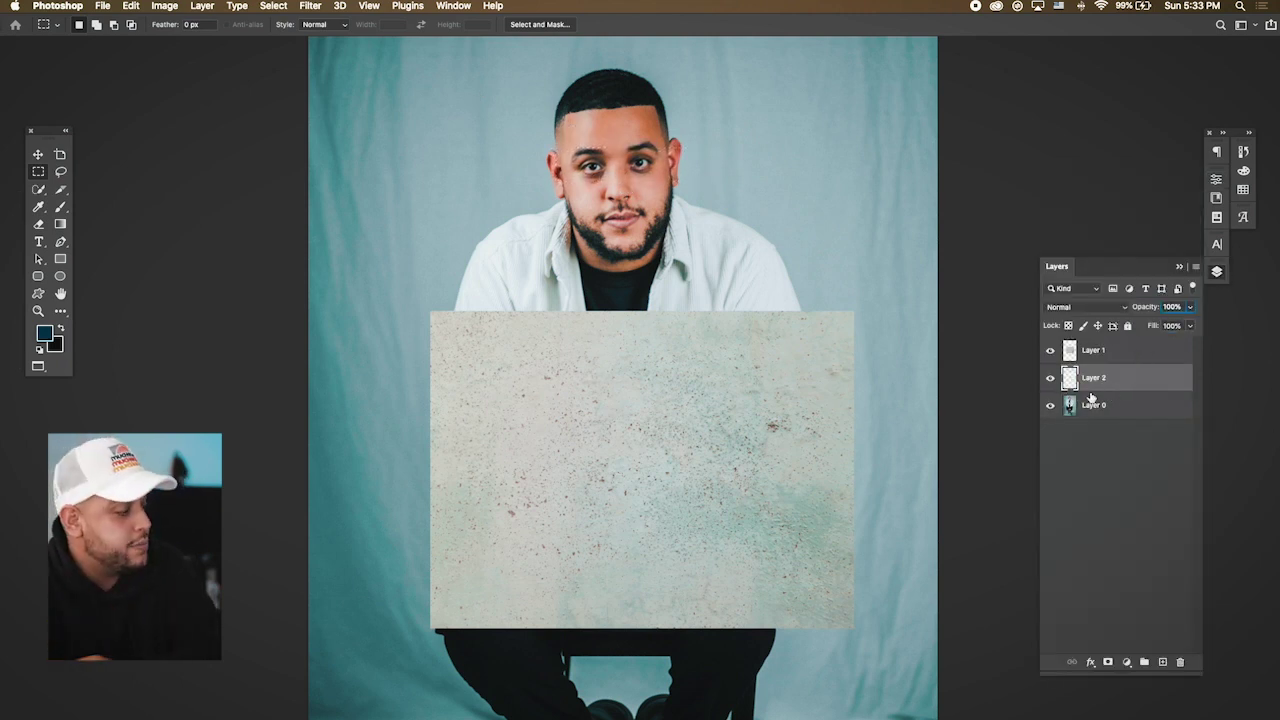
Step: Move the texture layer up over the man's face and clip it to the eye-strip layer beneath it
key("v")
left_click_drag(808, 490, 808, 224)
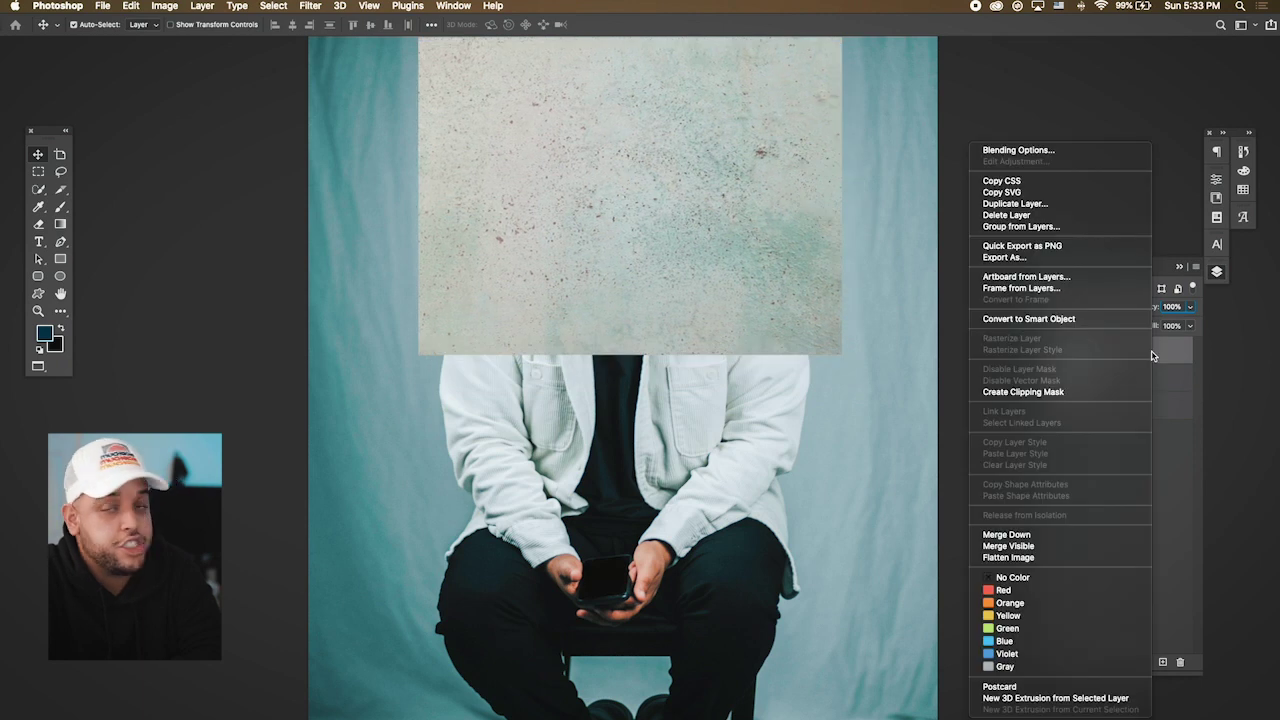
right_click(1150, 352)
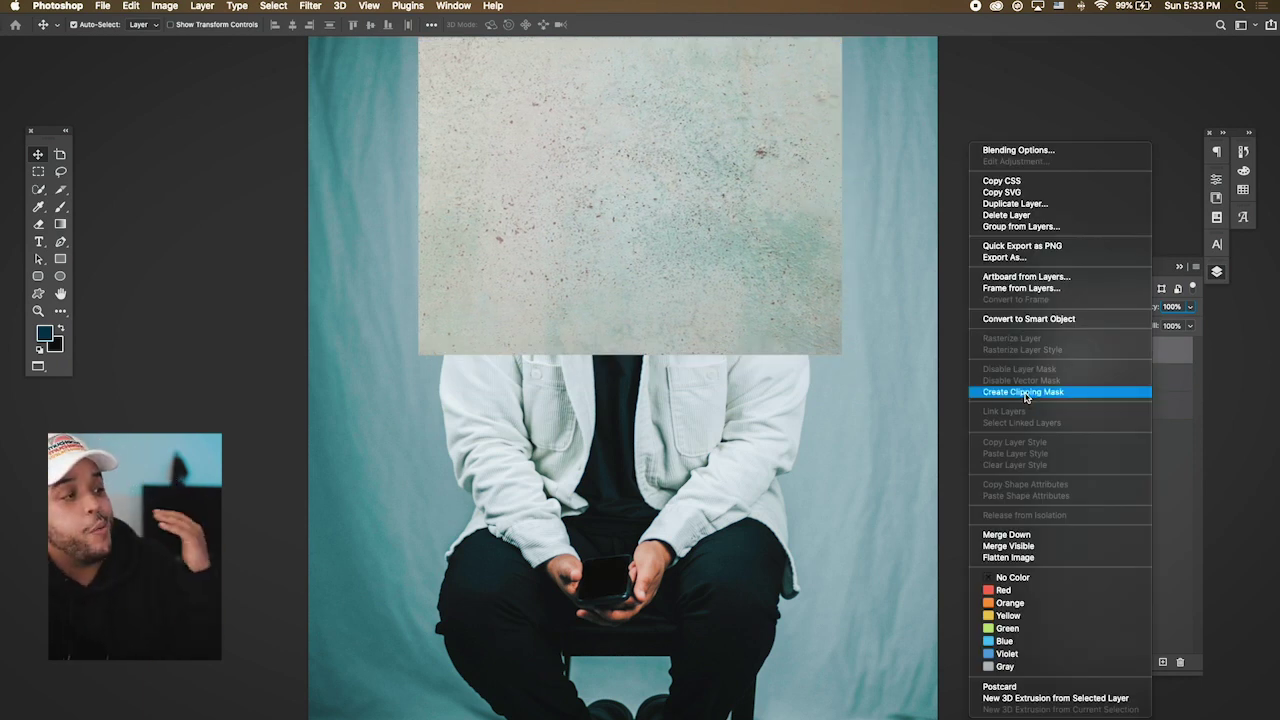
left_click(1024, 392)
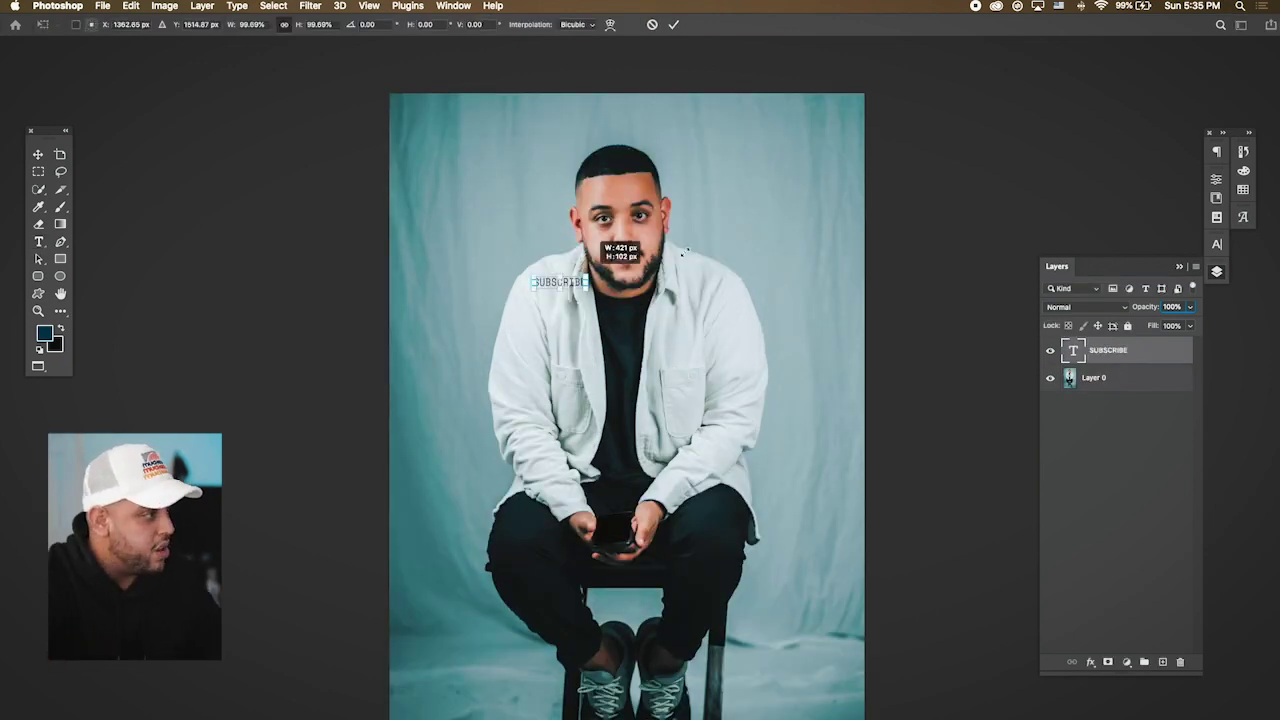
Step: Scale the SUBSCRIBE text to about 562.45% across the man's shoulders and centre it horizontally on the canvas
left_click_drag(592, 268, 829, 215)
left_click_drag(728, 254, 712, 285)
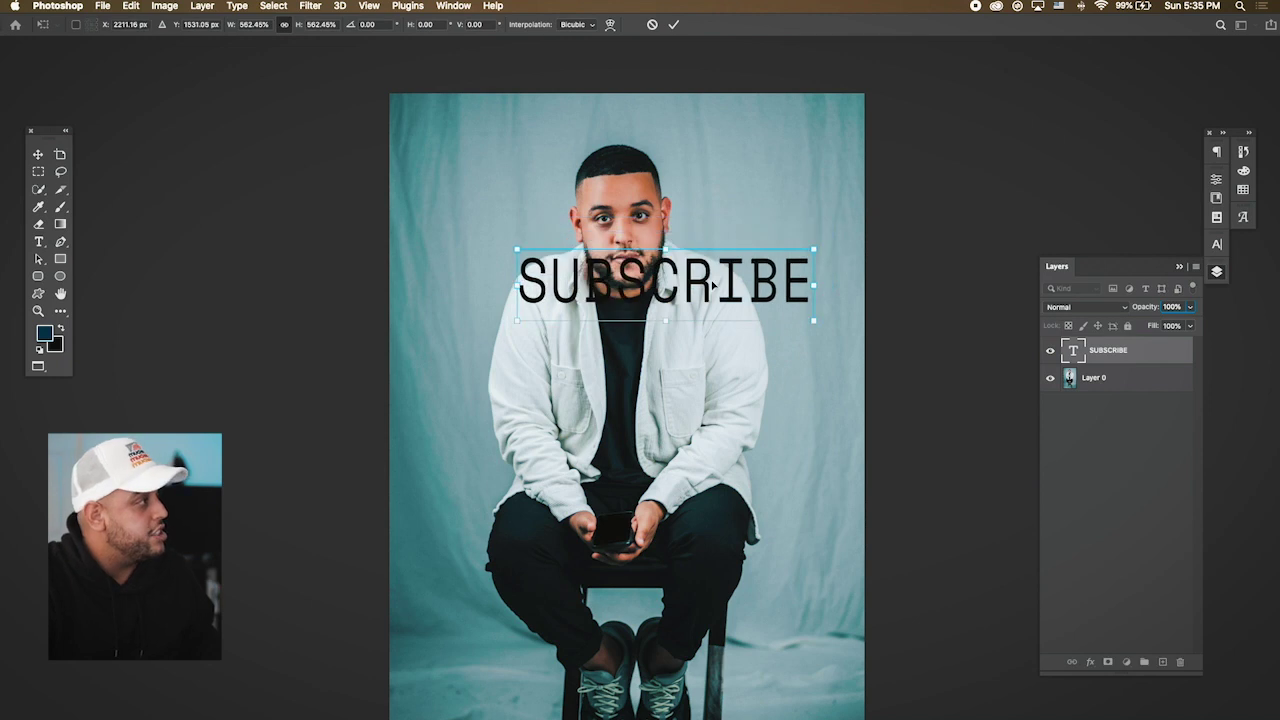
key("Return")
key("ctrl+a")
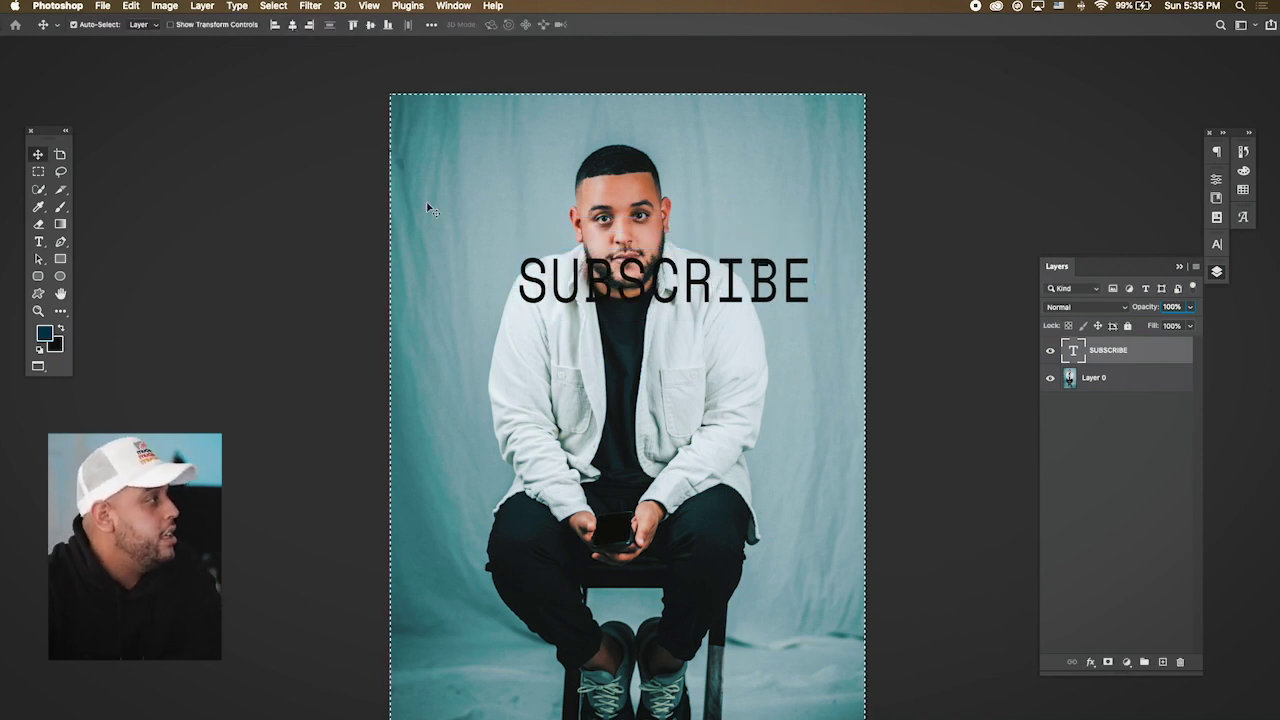
key("ctrl+d")
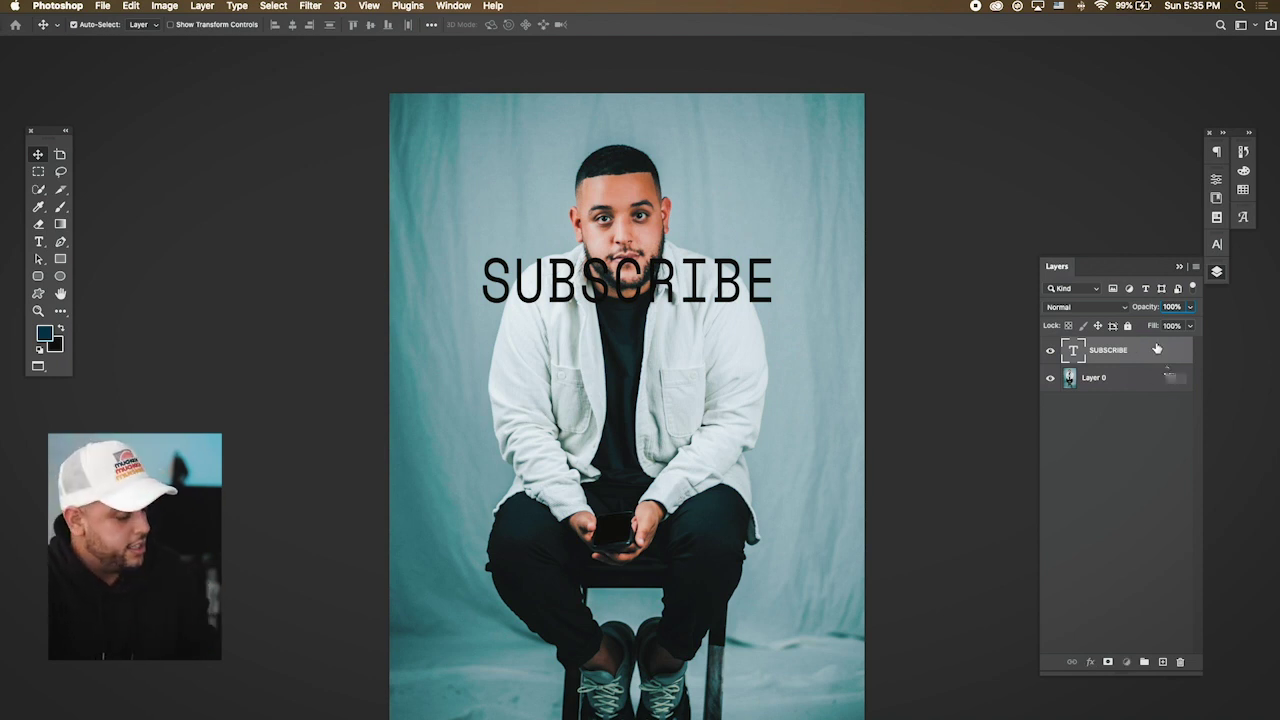
Step: Put the SUBSCRIBE text into warp mode and apply the Wave warp style
key("ctrl+t")
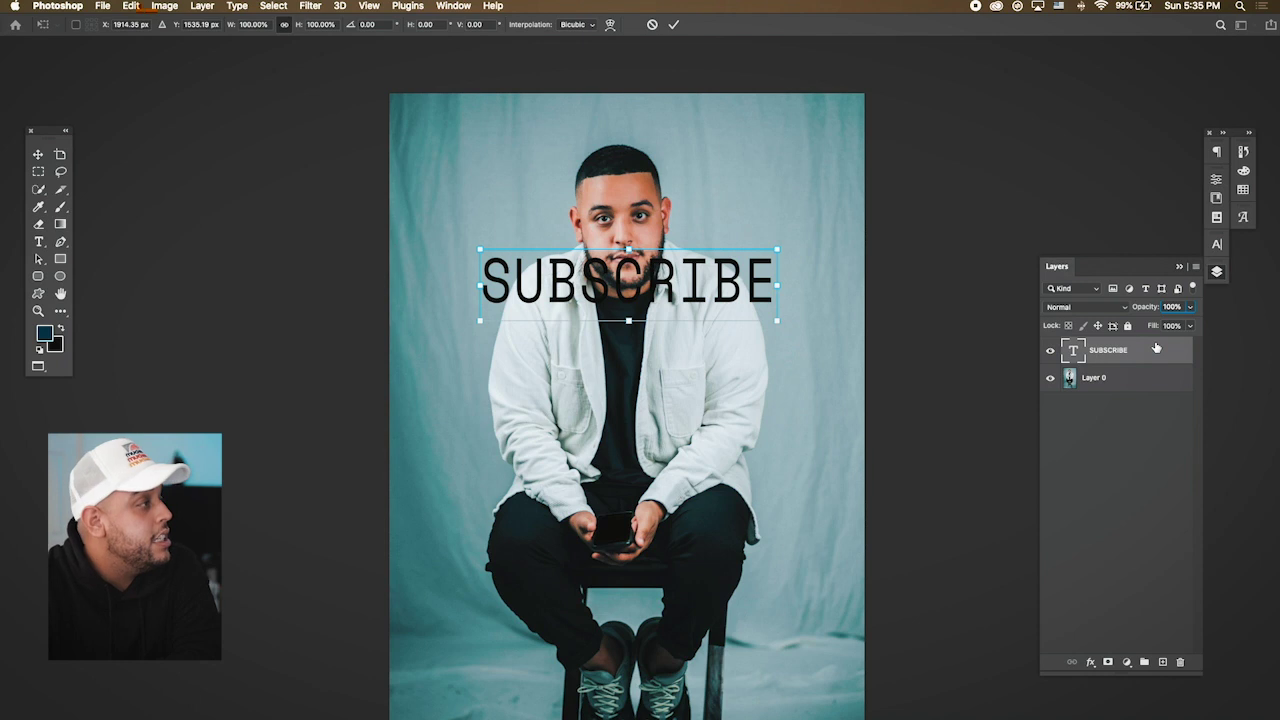
left_click(610, 25)
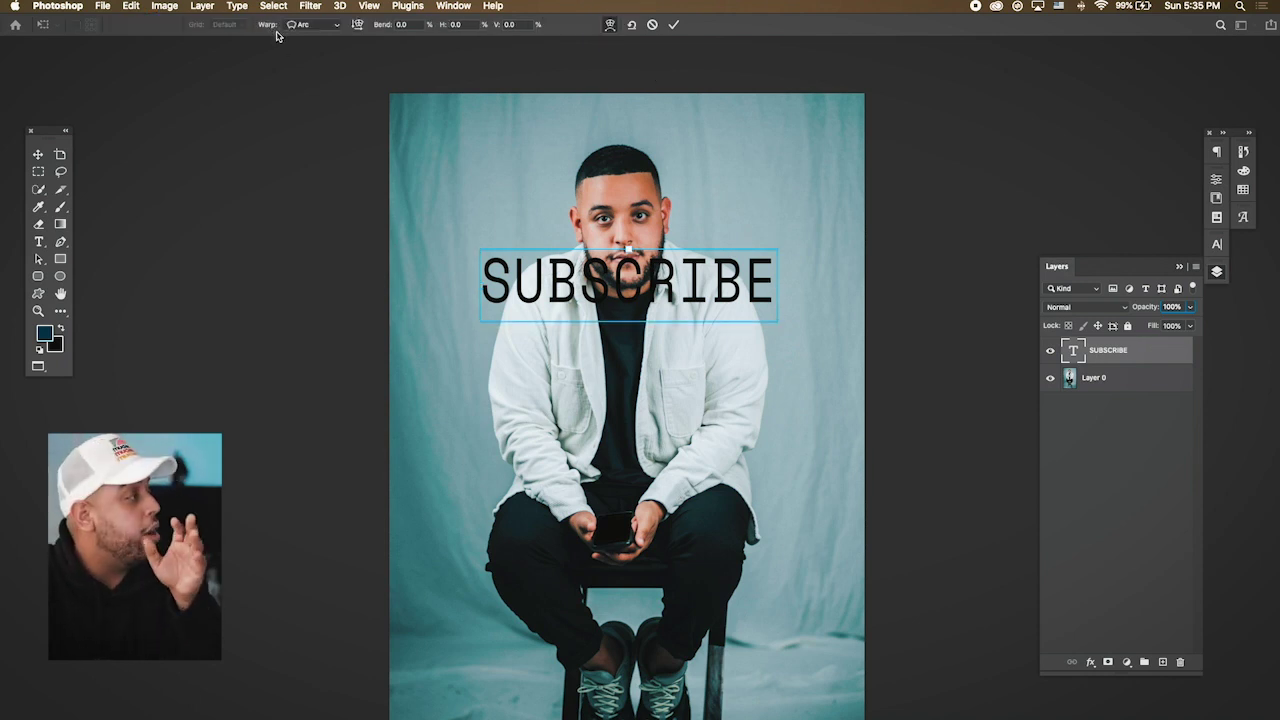
left_click(303, 24)
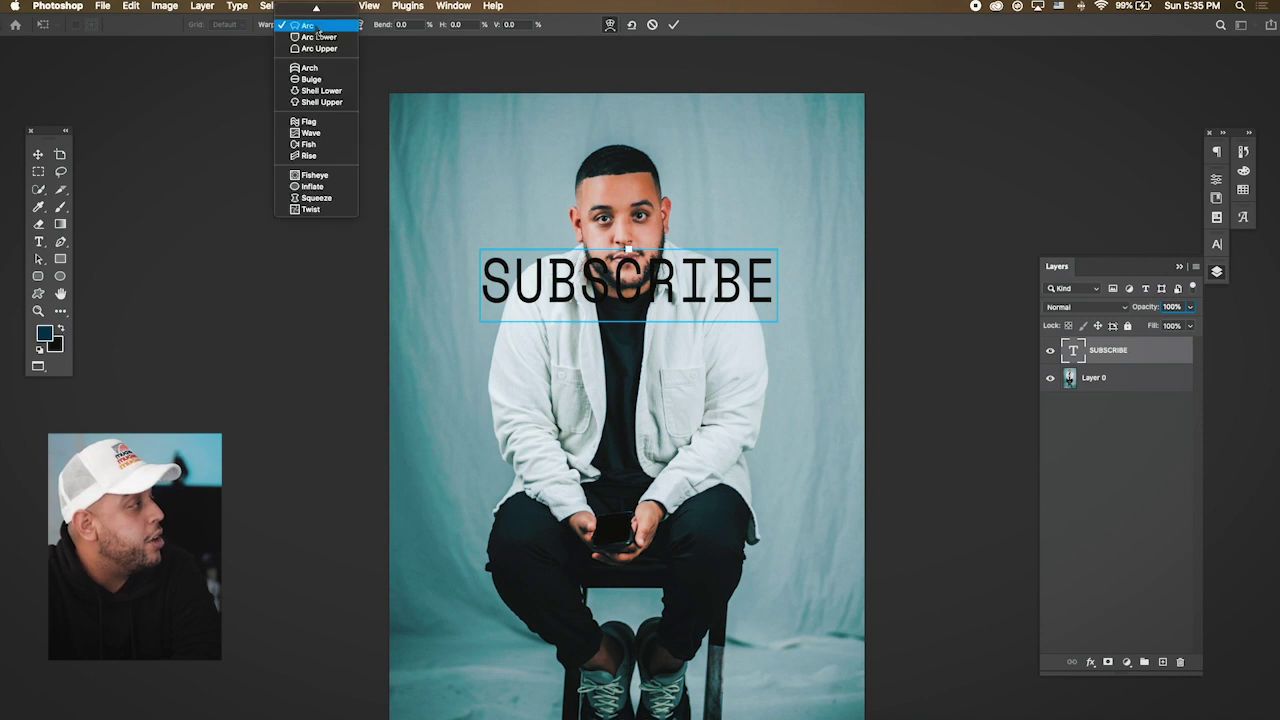
left_click(314, 132)
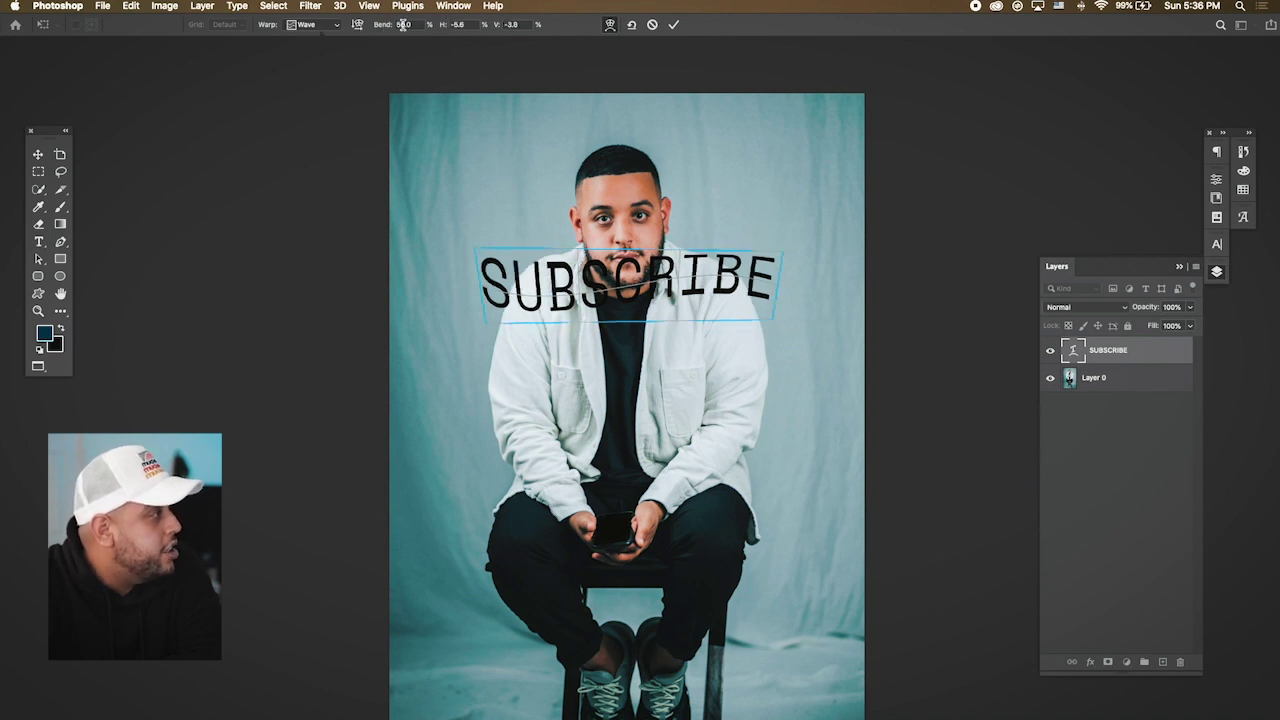
Step: Switch the SUBSCRIBE text's warp style to Flag and increase its horizontal distortion
left_click(316, 24)
scroll(322, 36, "up", 3)
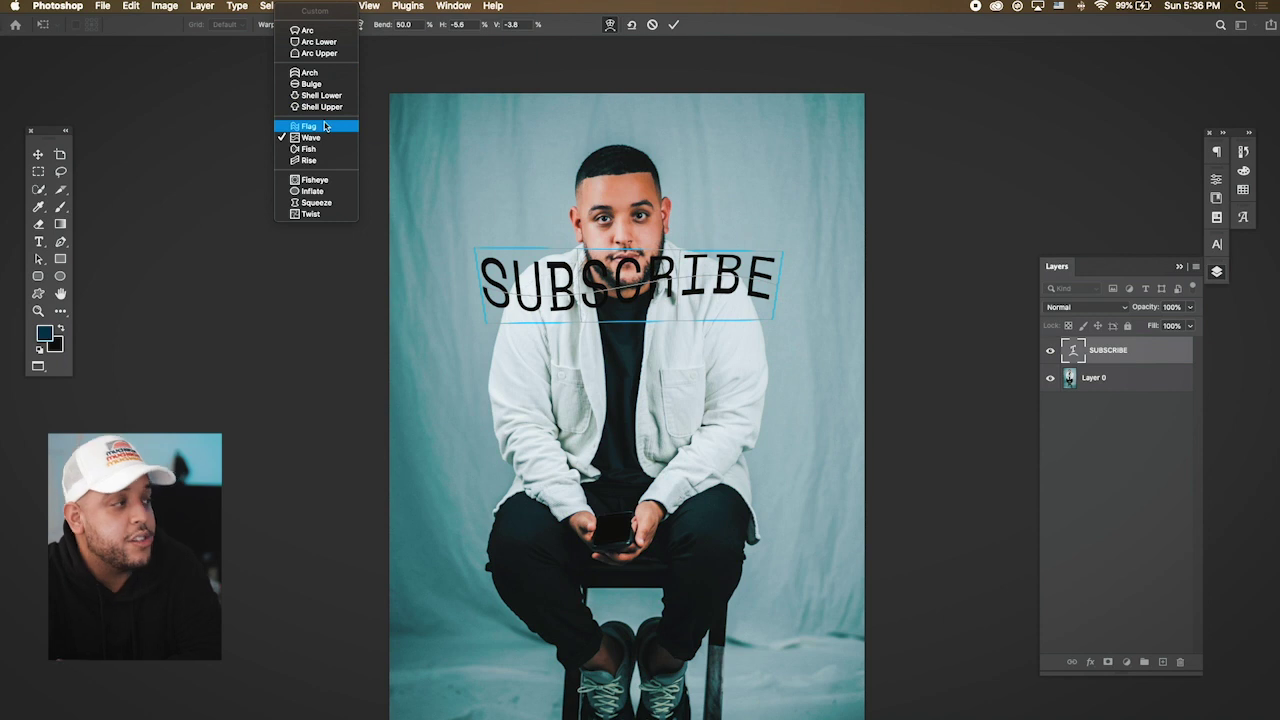
left_click(324, 126)
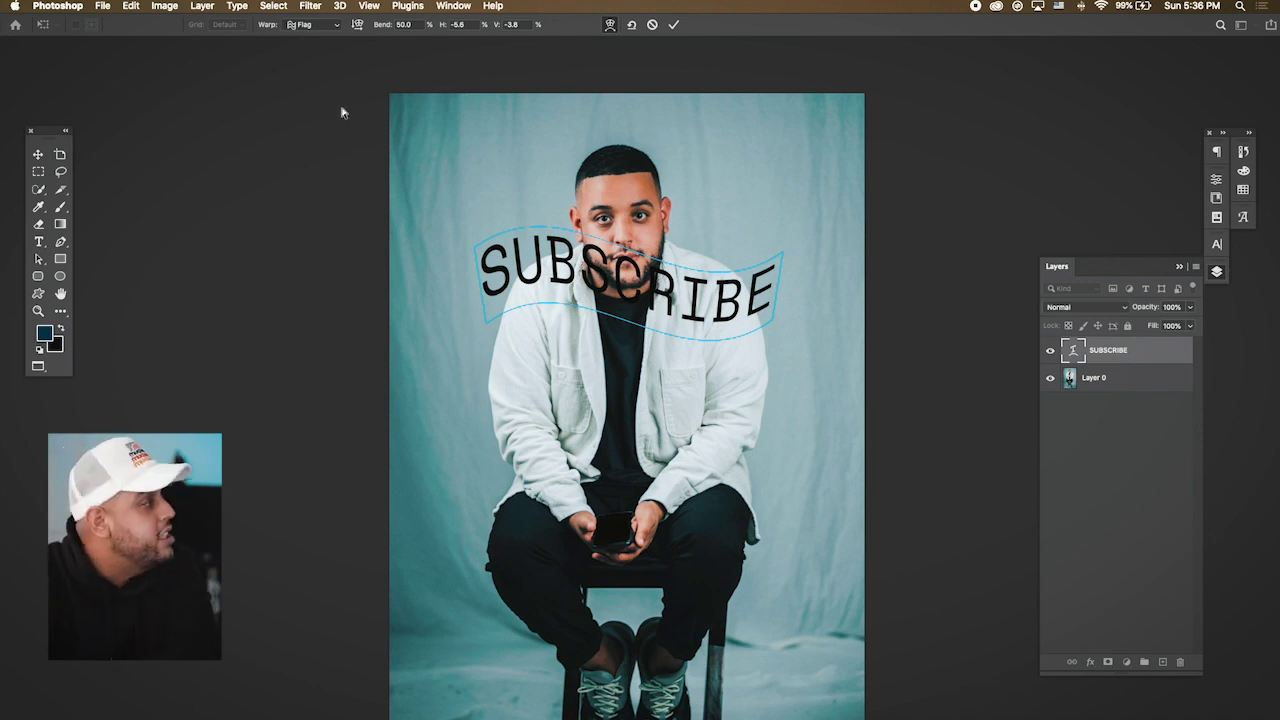
left_click_drag(455, 27, 491, 27)
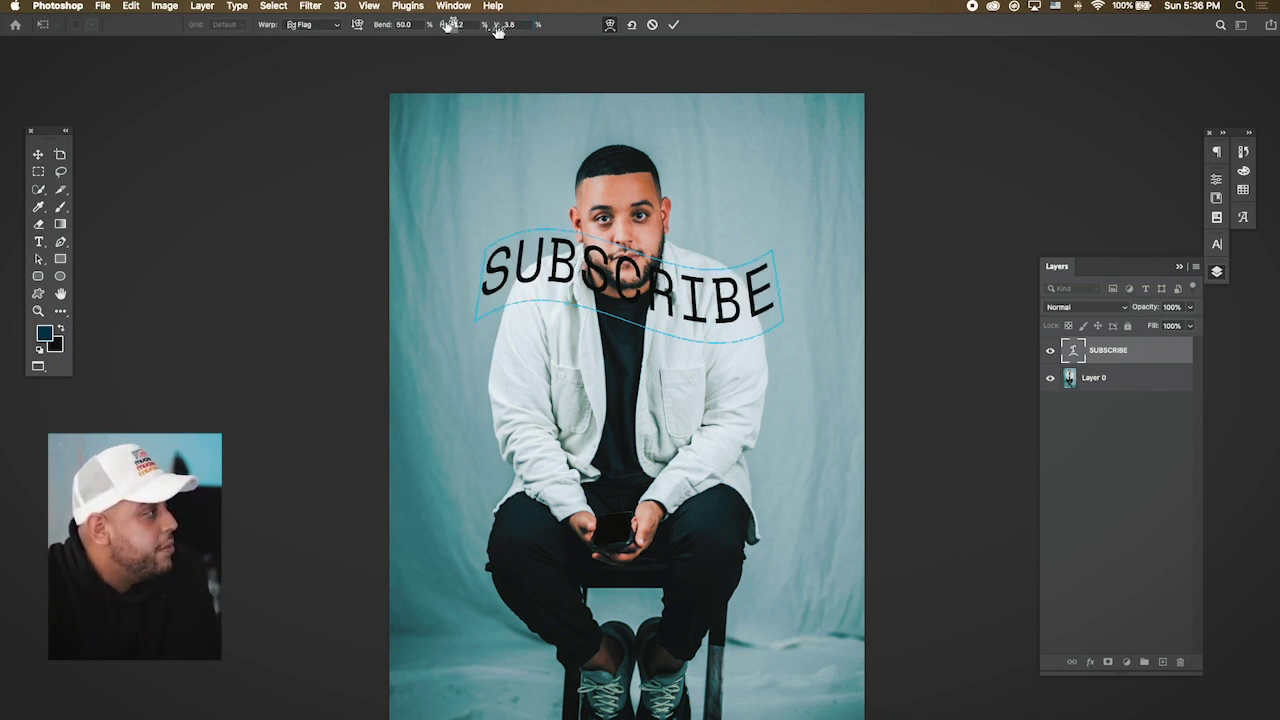